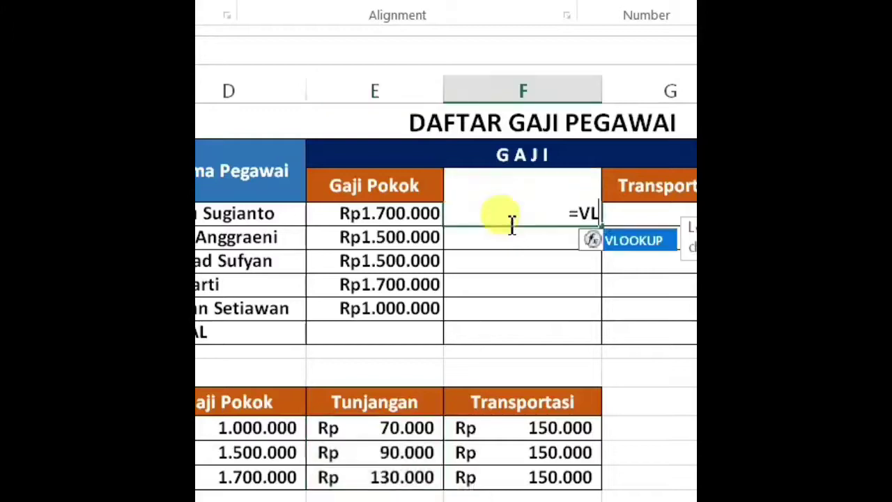
Start F5's =VLOOKUP(C5;$C$14:$F$16; and begin =HLOOKUP(C5 in the first Pajak cell.
text(OOKUP(C5;)
drag(209, 428, 592, 478)
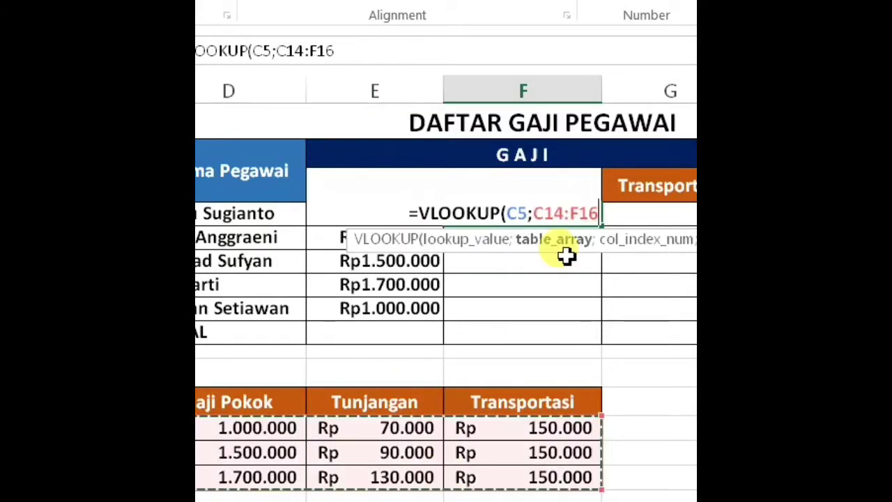
key(F4)
text(;)
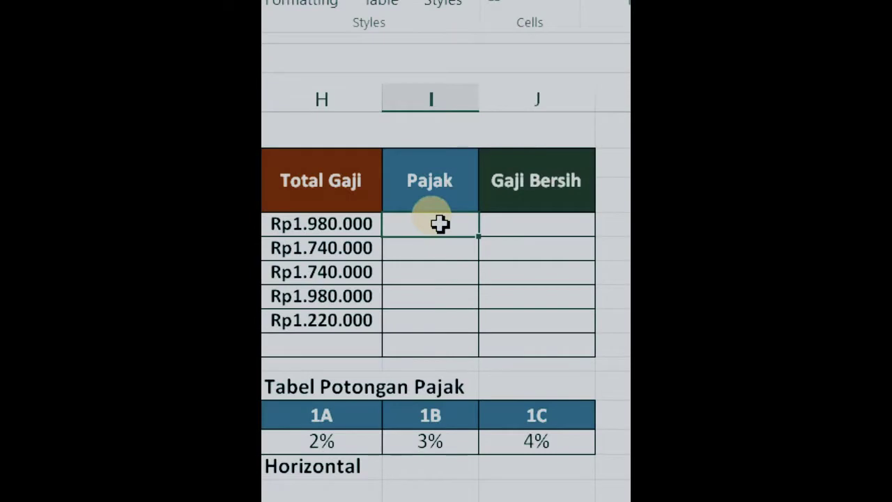
click(439, 230)
text(=HLOOKUP)
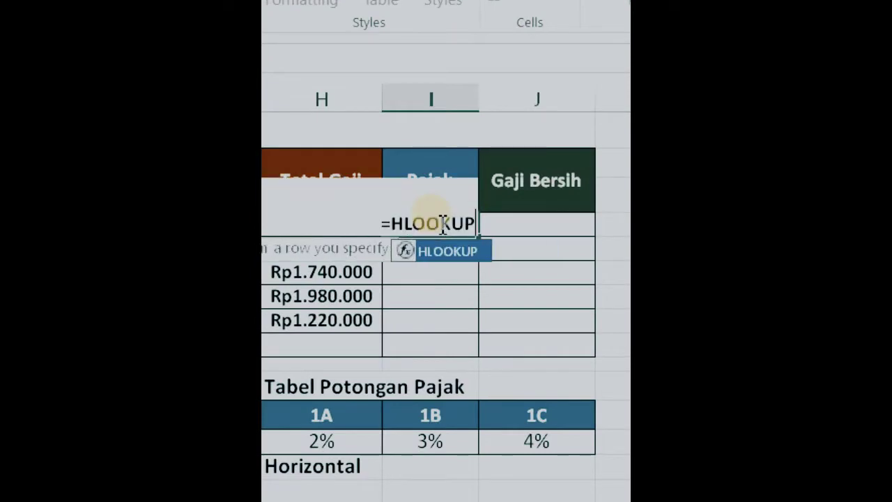
text((C5)
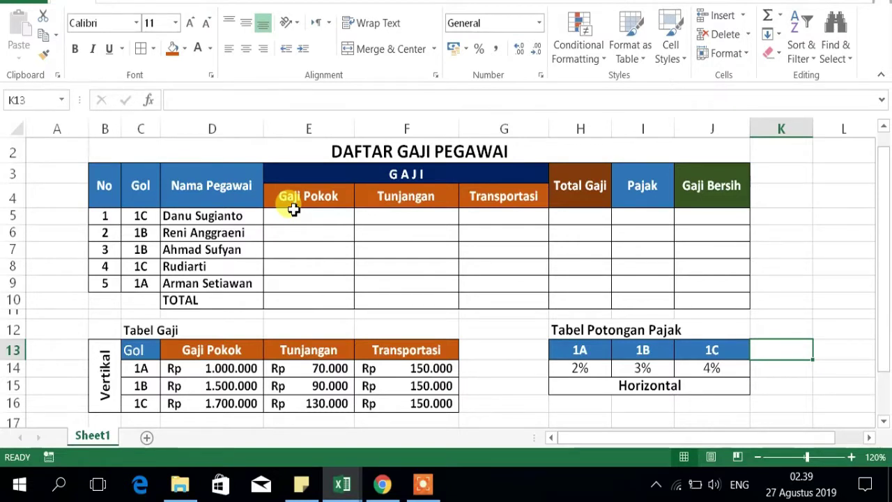
click(347, 216)
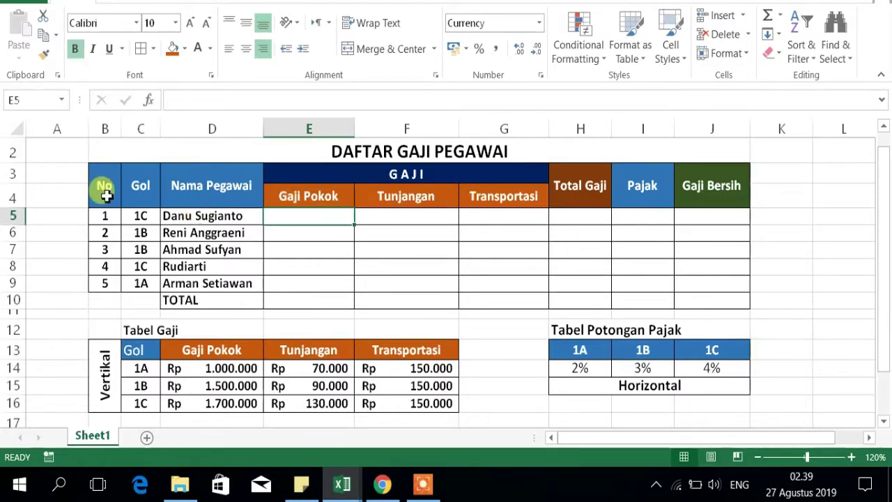
click(106, 196)
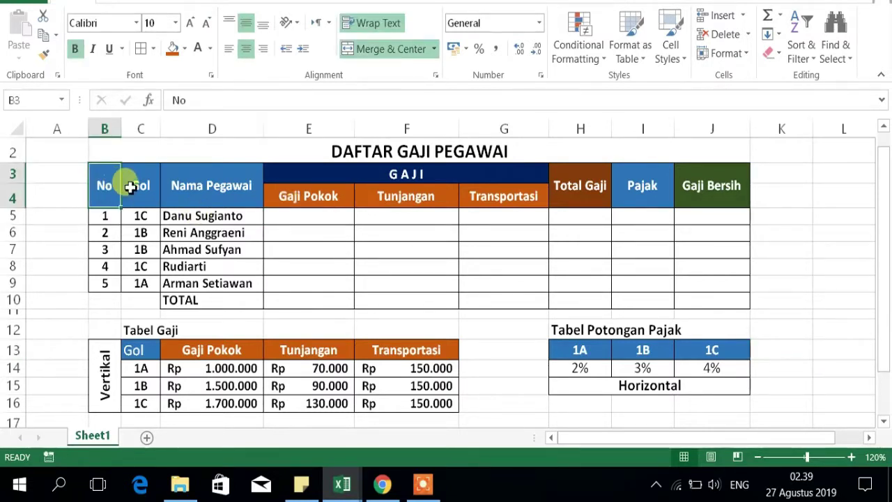
drag(139, 185, 140, 283)
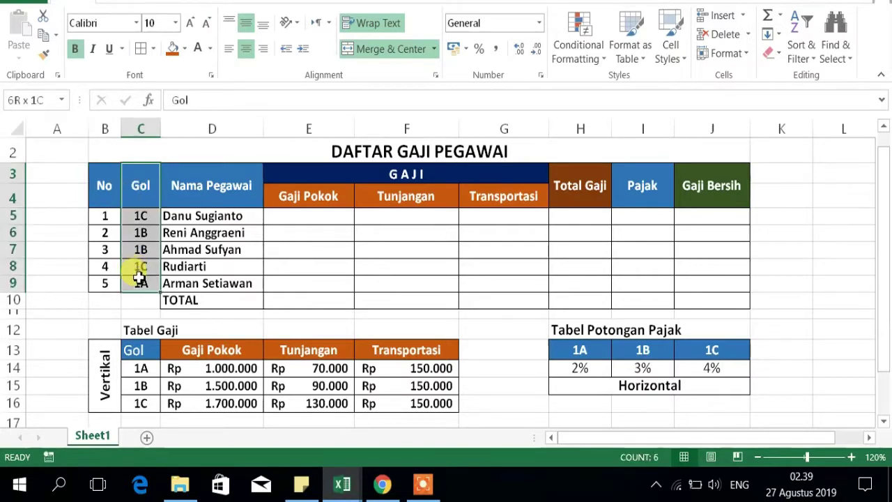
click(207, 183)
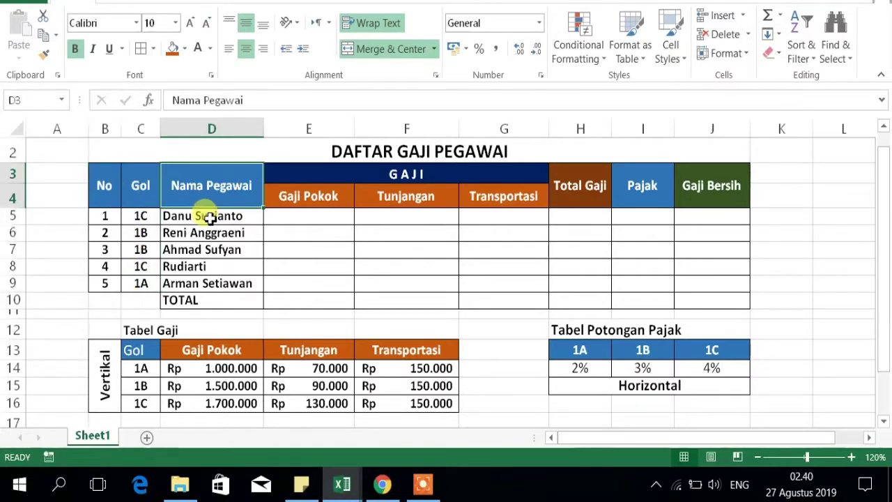
drag(207, 217, 208, 285)
click(353, 176)
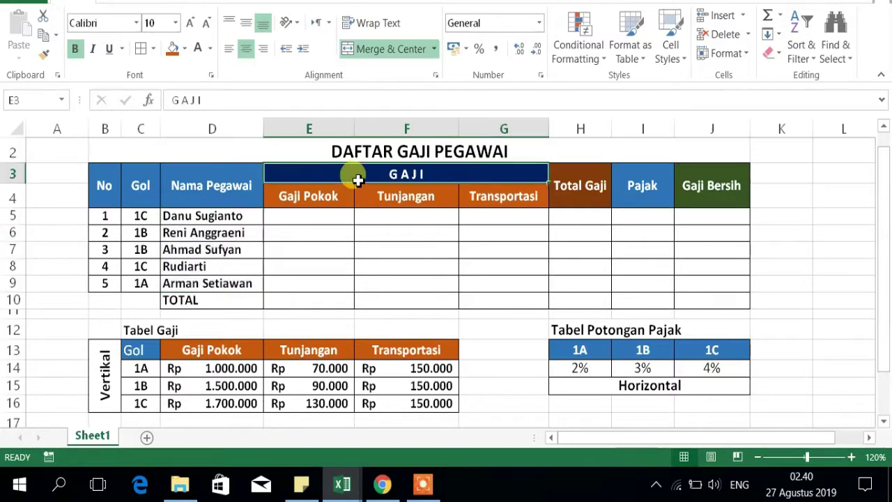
click(295, 197)
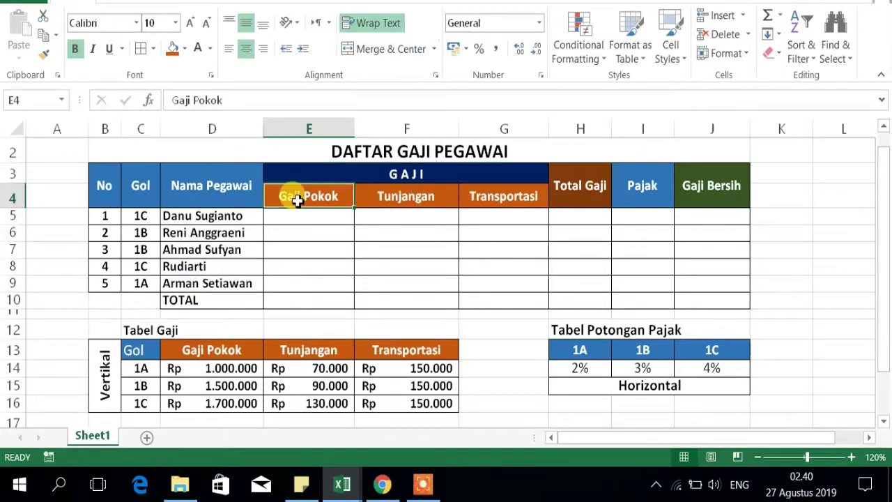
click(421, 196)
click(520, 198)
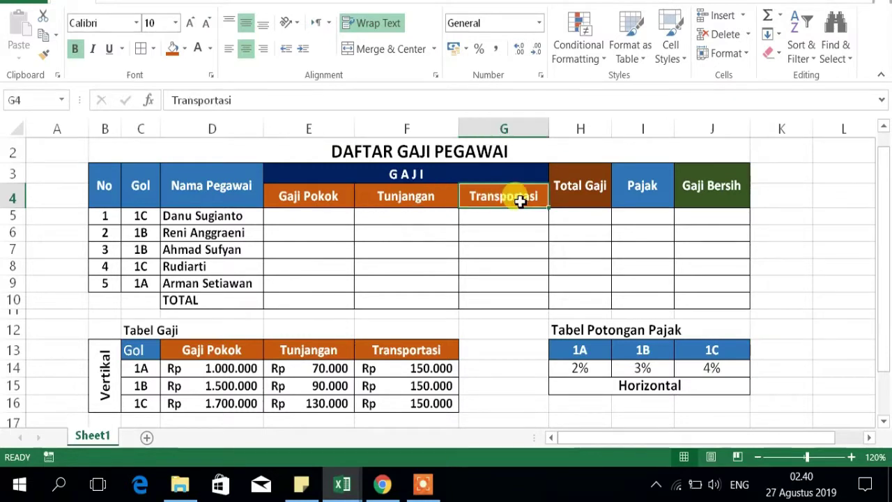
click(578, 202)
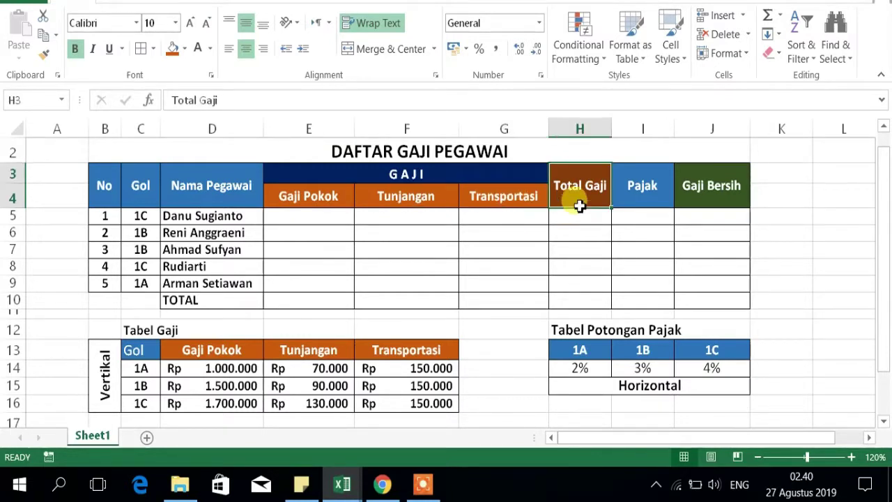
drag(579, 223, 579, 283)
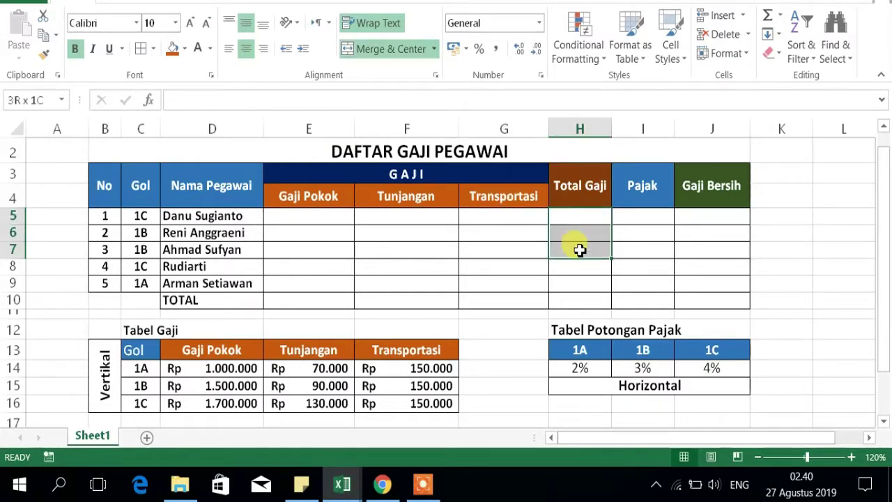
click(643, 199)
click(701, 200)
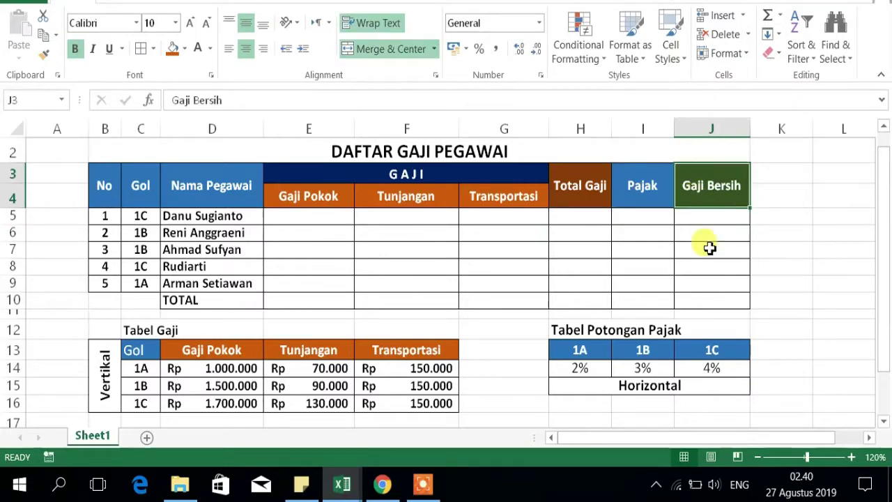
click(707, 248)
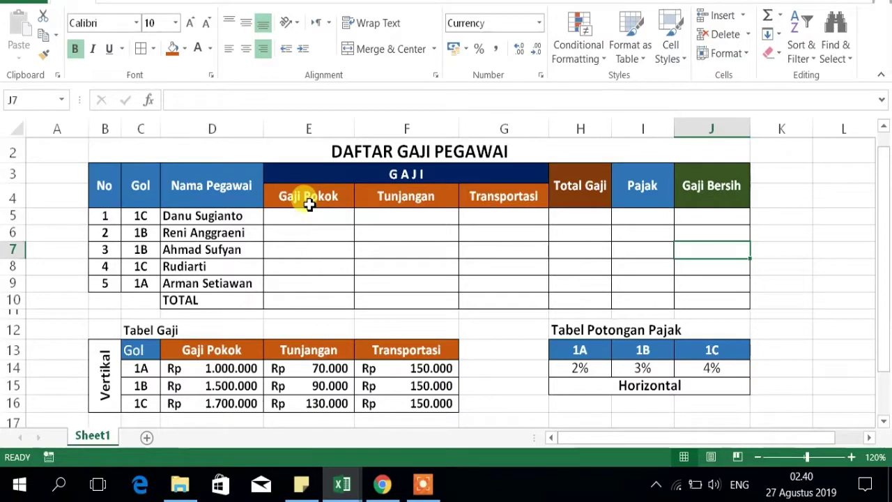
click(309, 202)
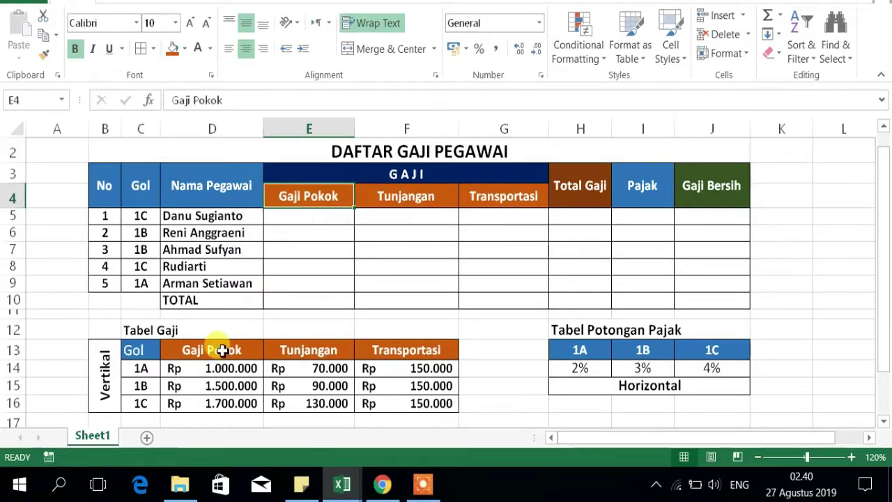
click(136, 331)
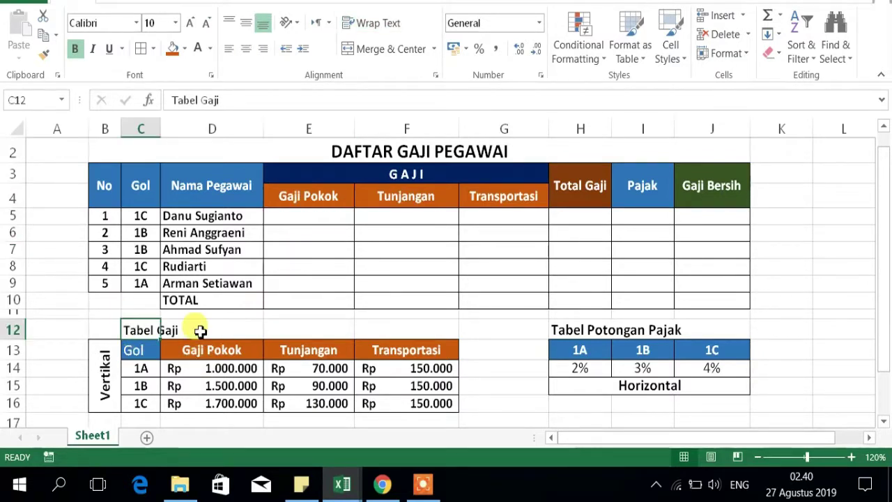
drag(147, 353, 403, 398)
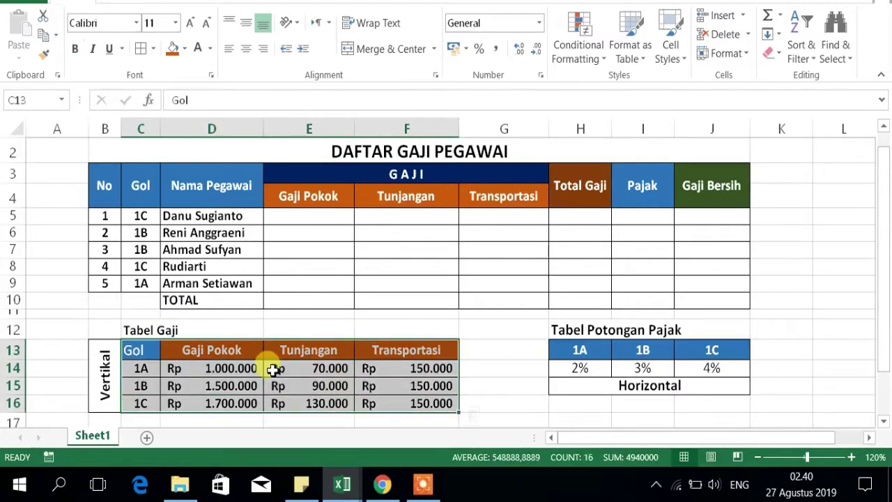
click(269, 368)
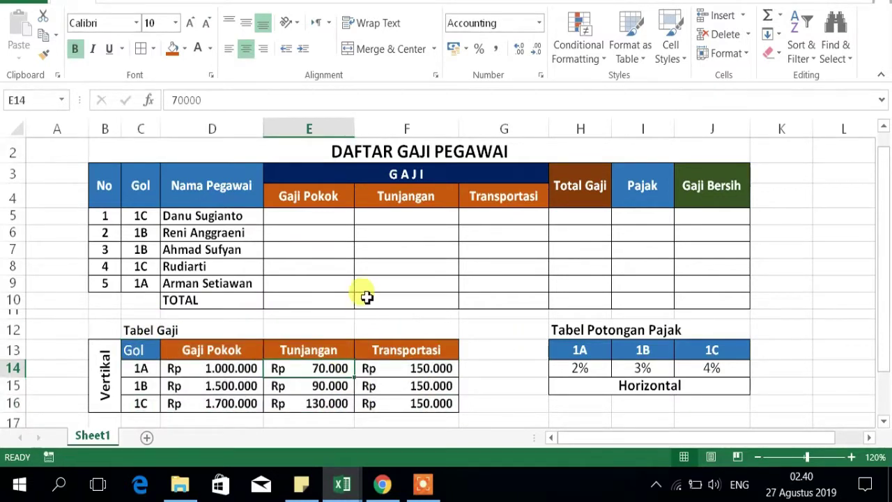
click(302, 215)
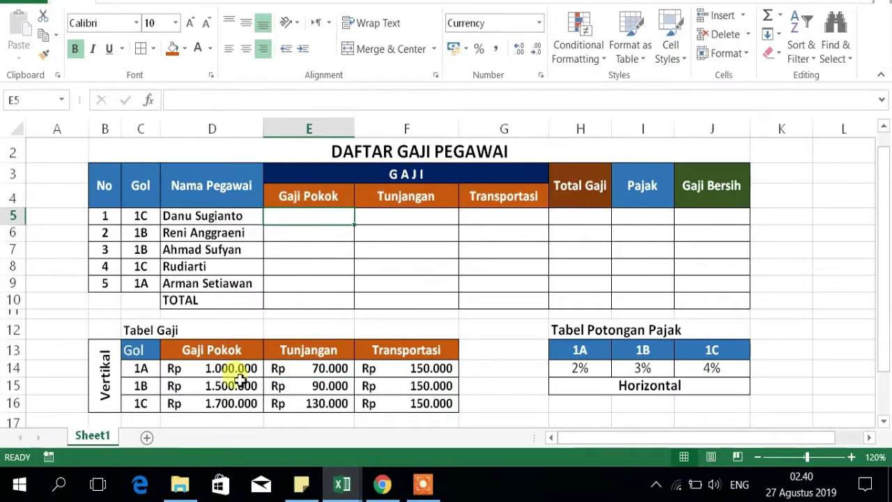
drag(220, 367, 223, 396)
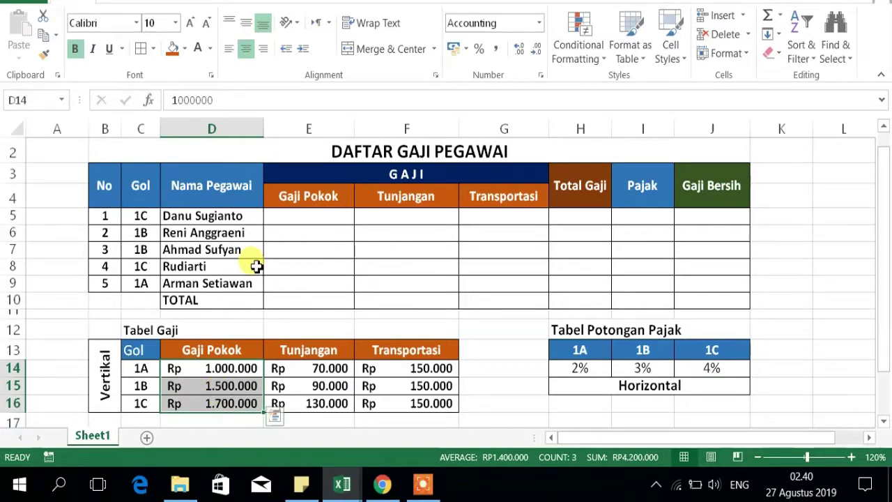
click(148, 374)
click(177, 370)
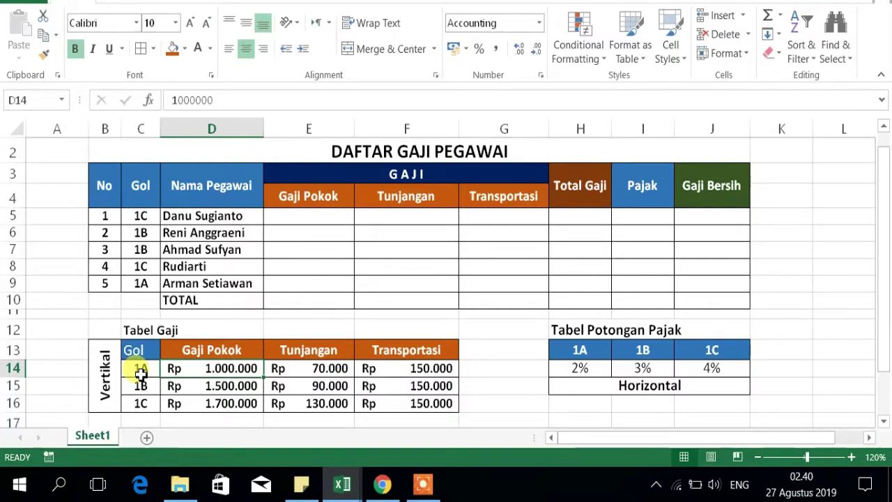
click(140, 373)
click(259, 370)
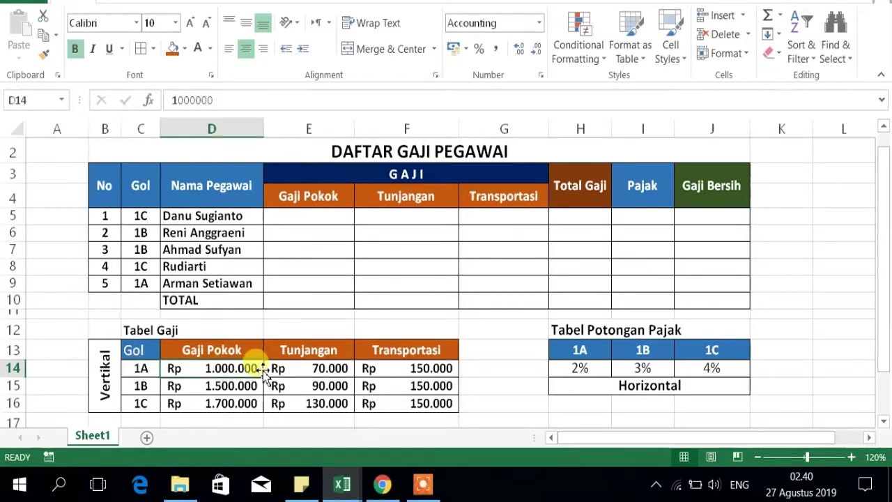
click(141, 282)
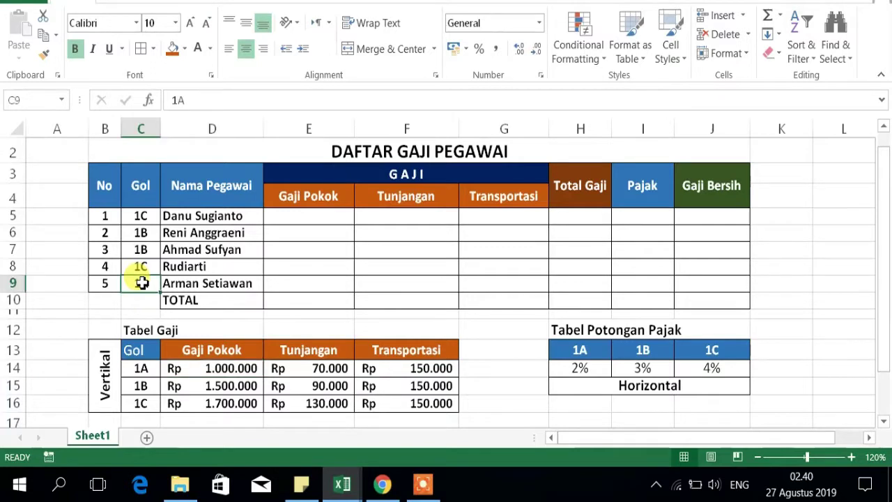
click(226, 286)
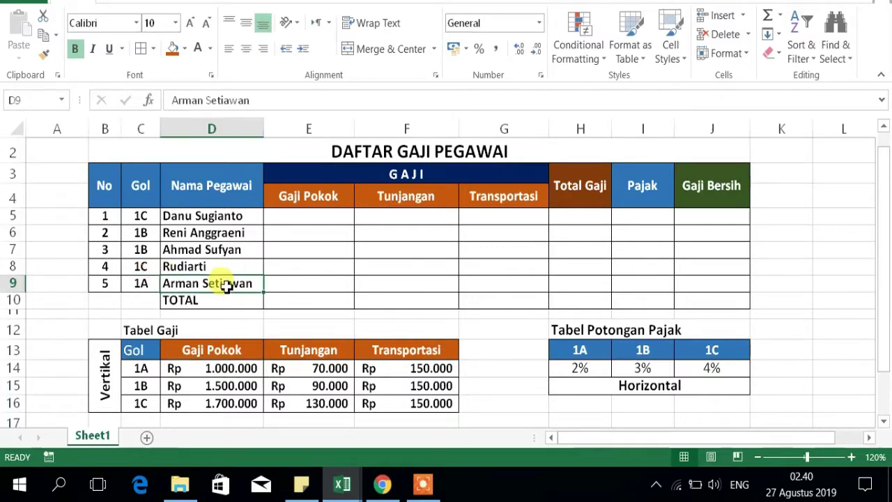
click(292, 287)
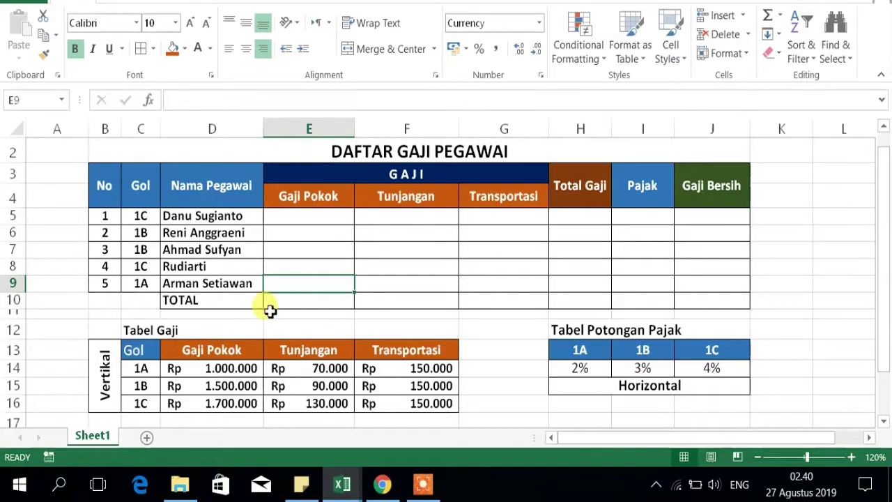
click(142, 389)
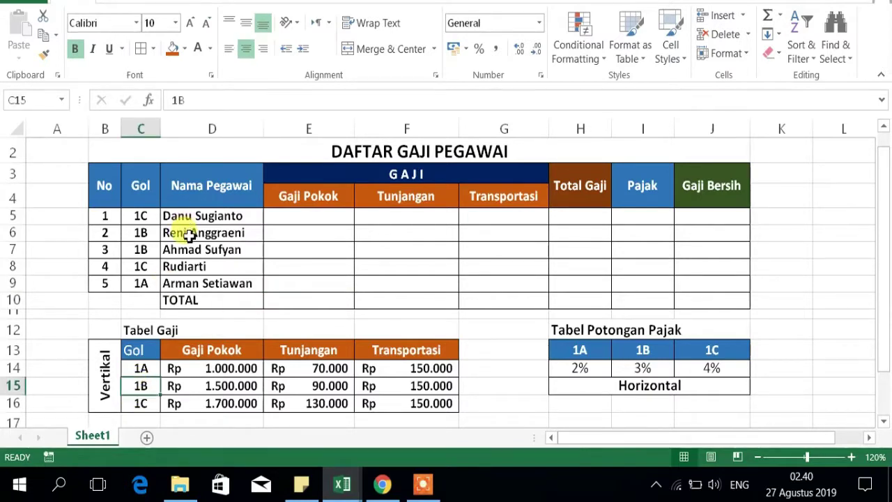
click(188, 235)
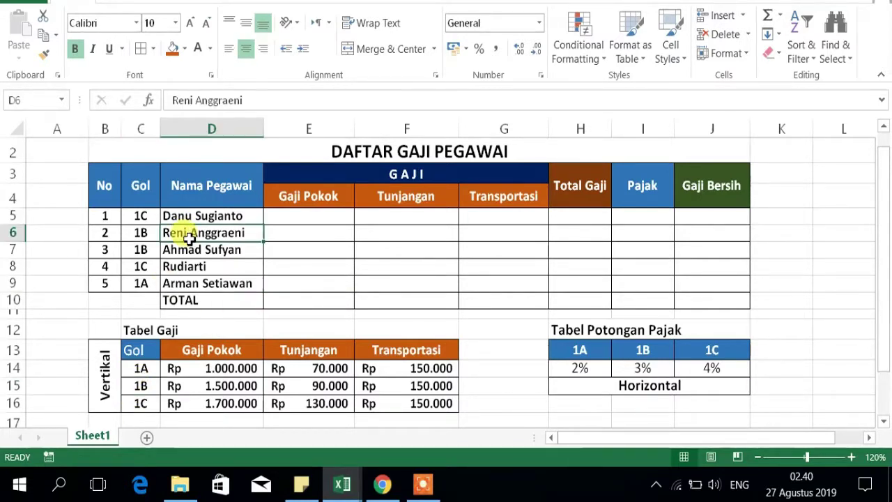
drag(188, 236, 189, 243)
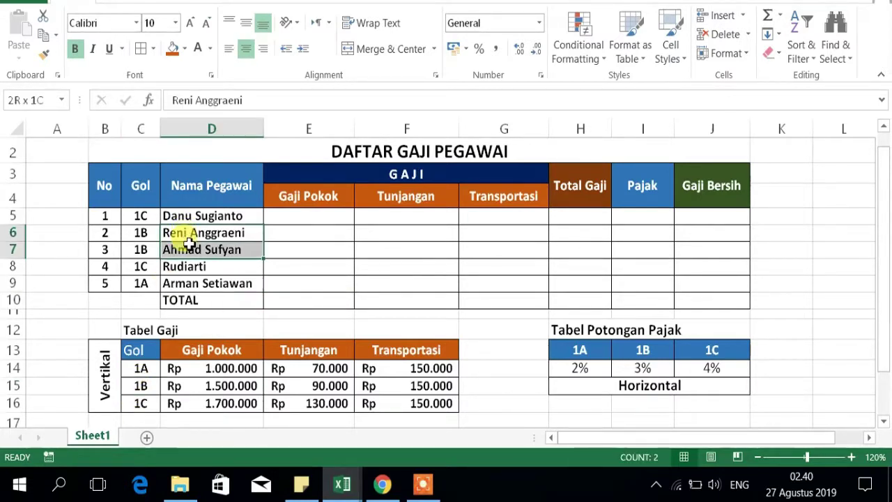
click(295, 235)
drag(295, 236, 294, 252)
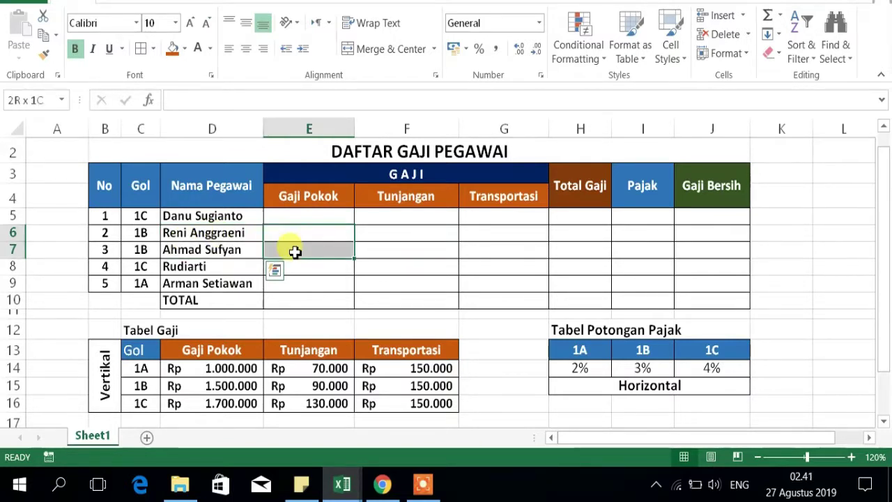
click(435, 247)
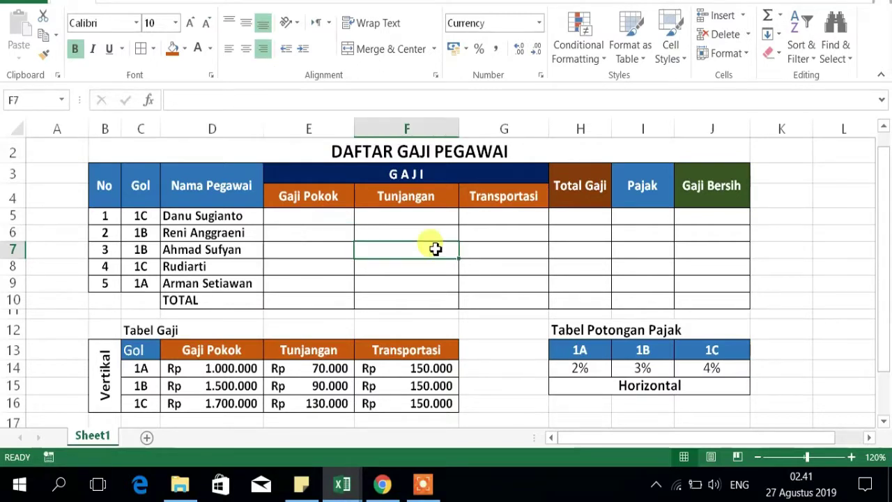
drag(314, 368, 314, 406)
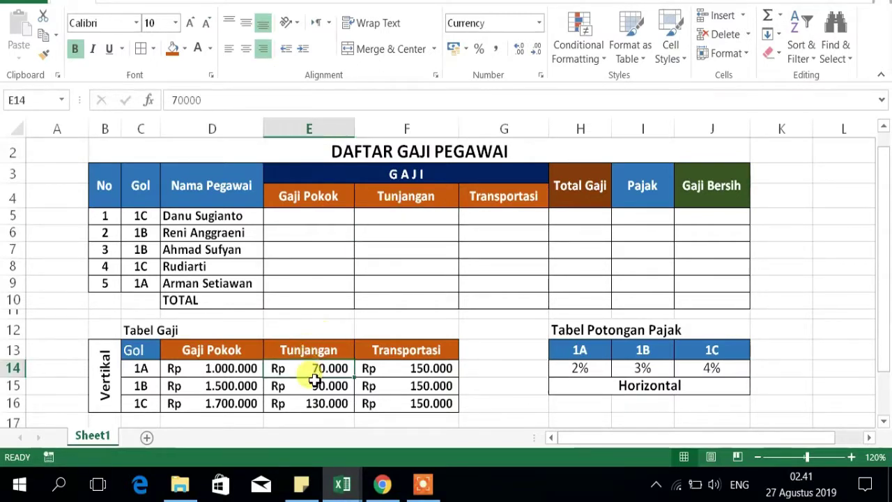
click(320, 369)
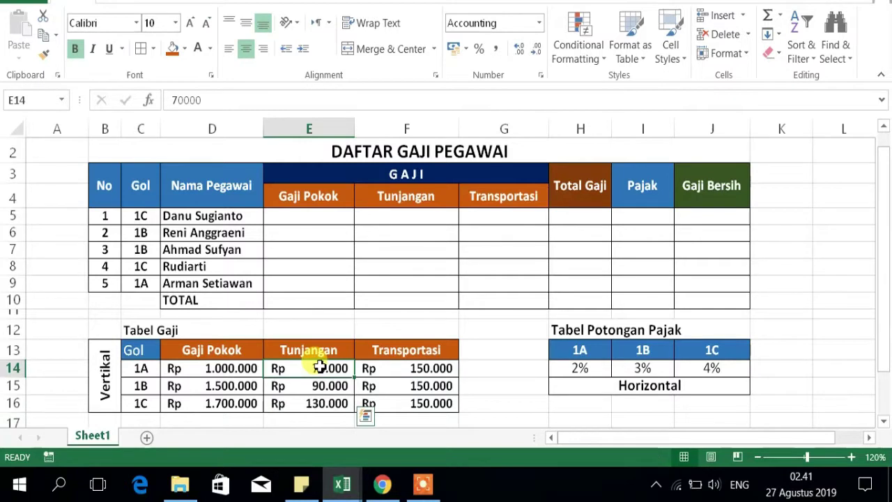
drag(319, 368, 143, 368)
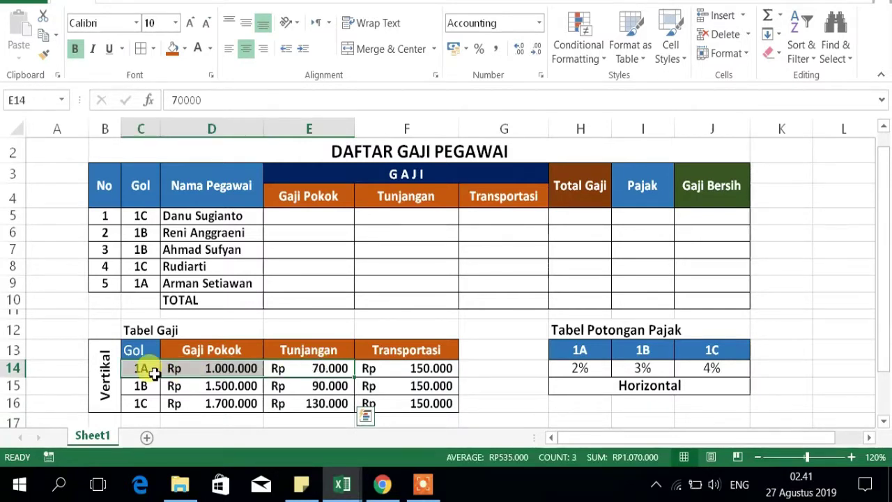
drag(522, 215, 518, 279)
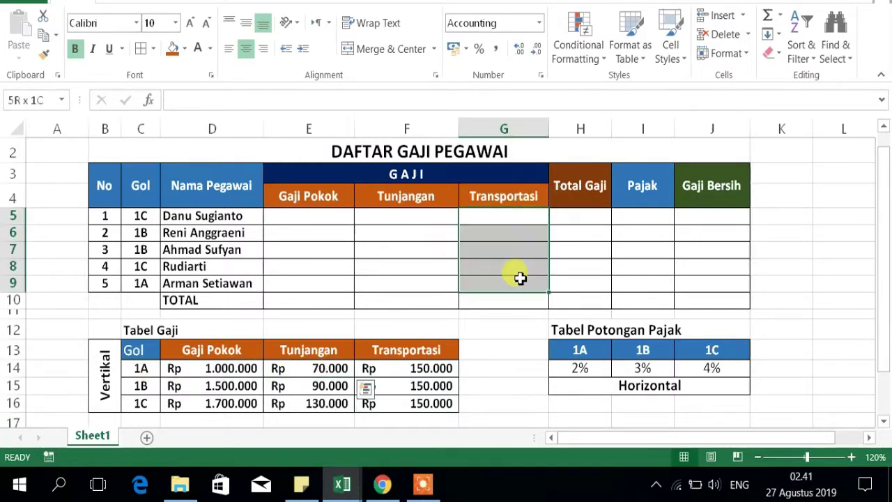
click(588, 216)
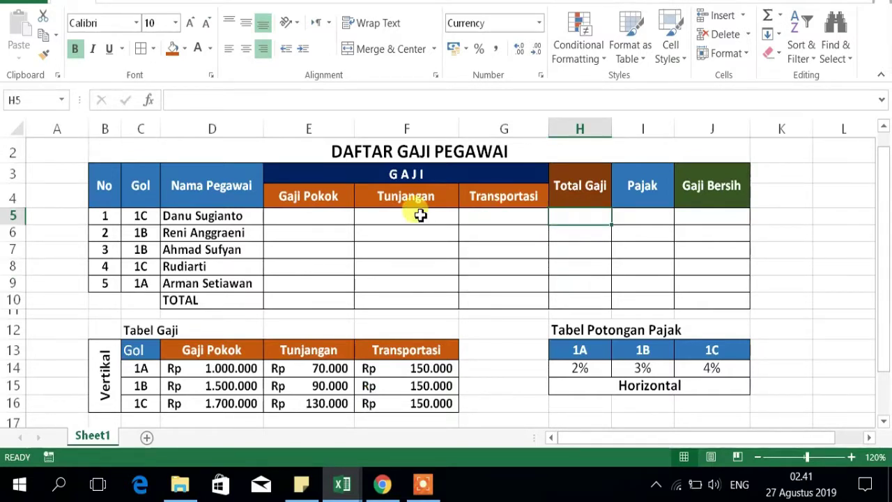
drag(304, 222, 474, 219)
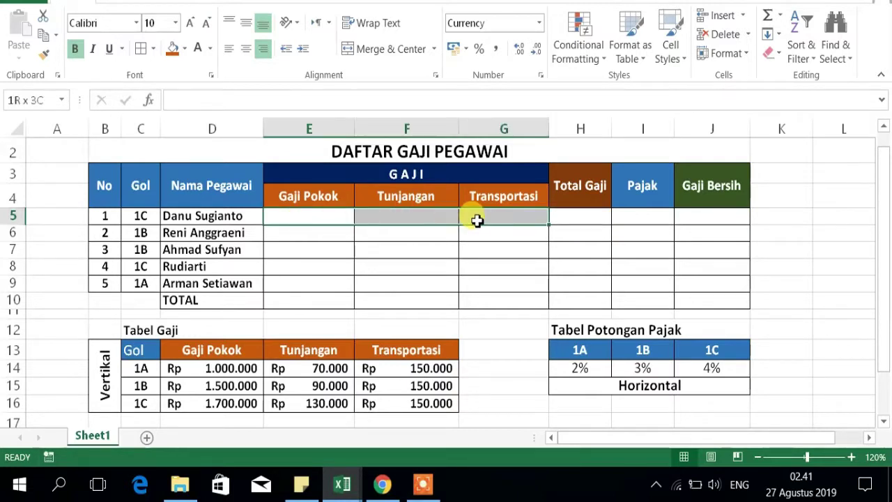
click(569, 222)
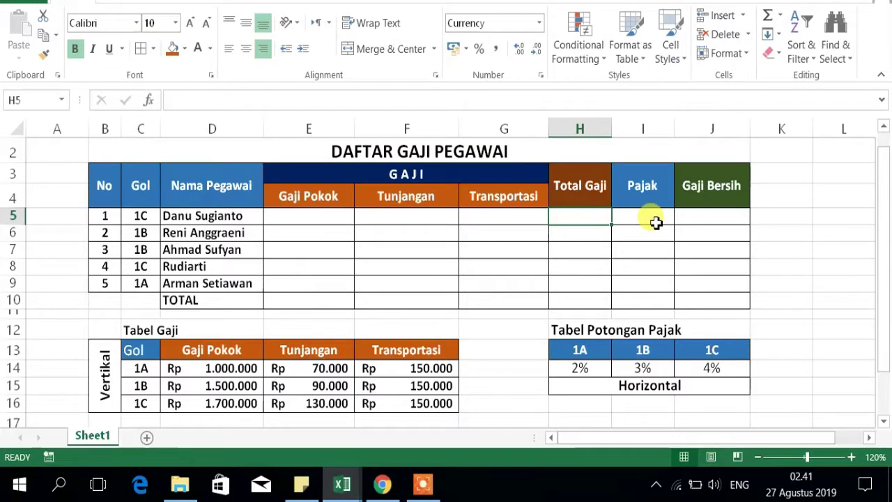
click(642, 185)
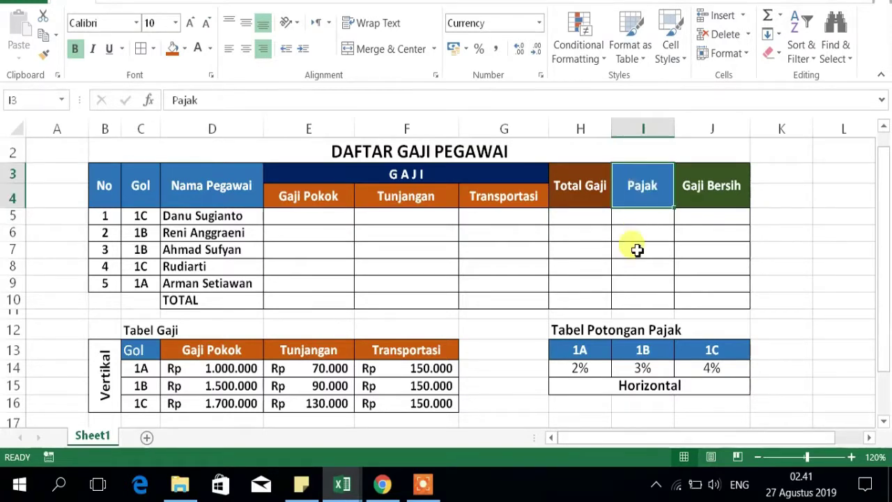
mouse_move(637, 251)
mouse_down()
mouse_move(640, 269)
mouse_move(637, 216)
mouse_up()
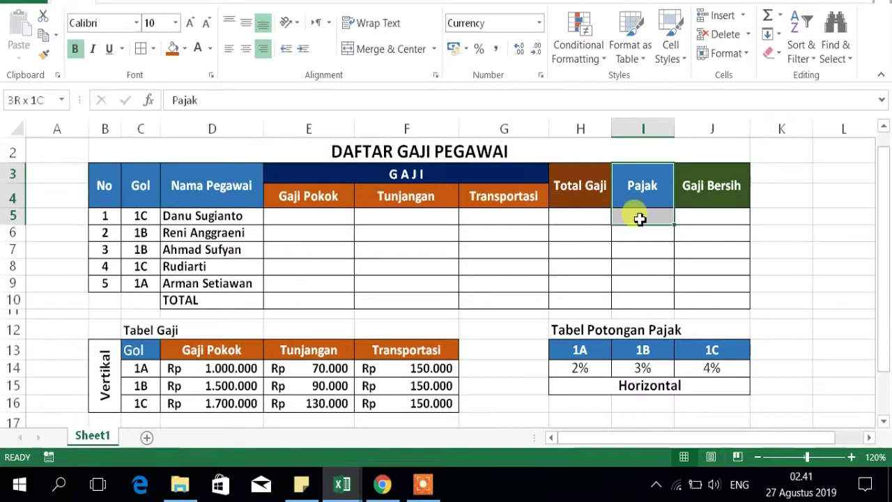
click(620, 331)
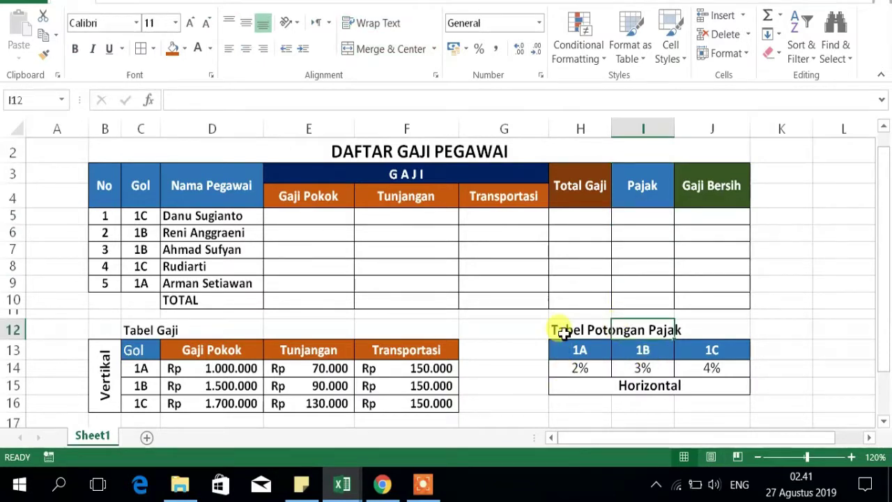
drag(564, 333, 695, 333)
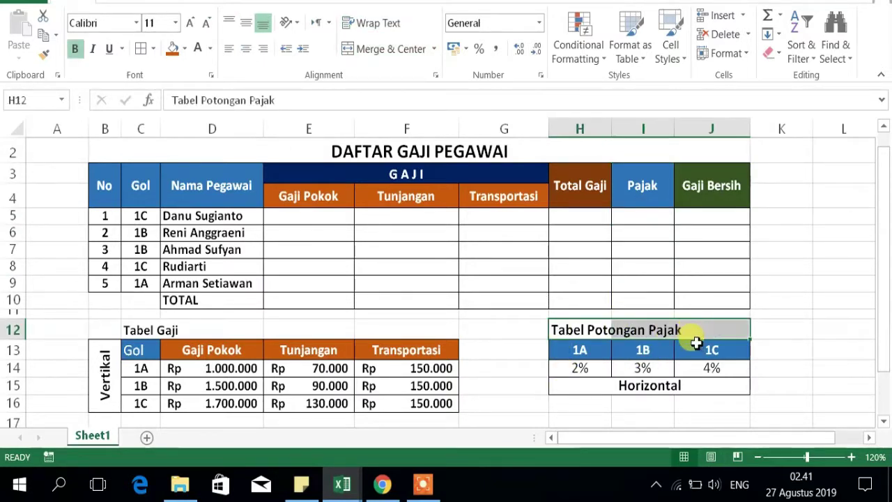
click(697, 344)
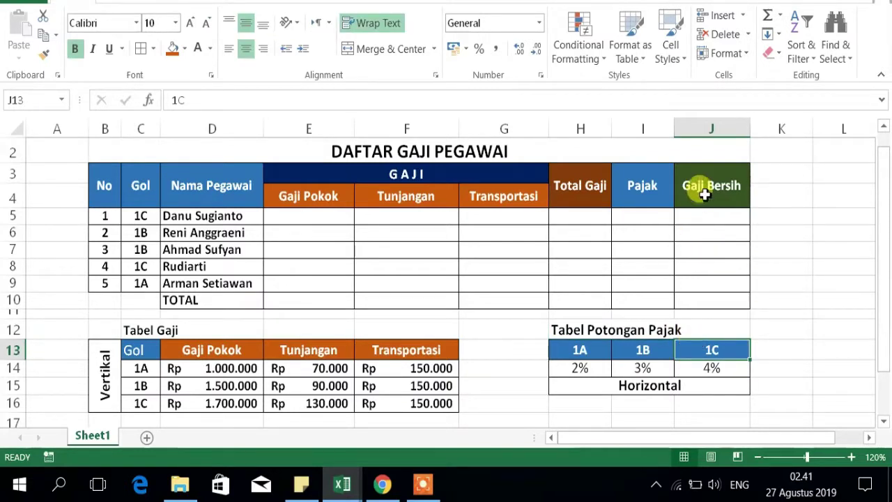
click(697, 192)
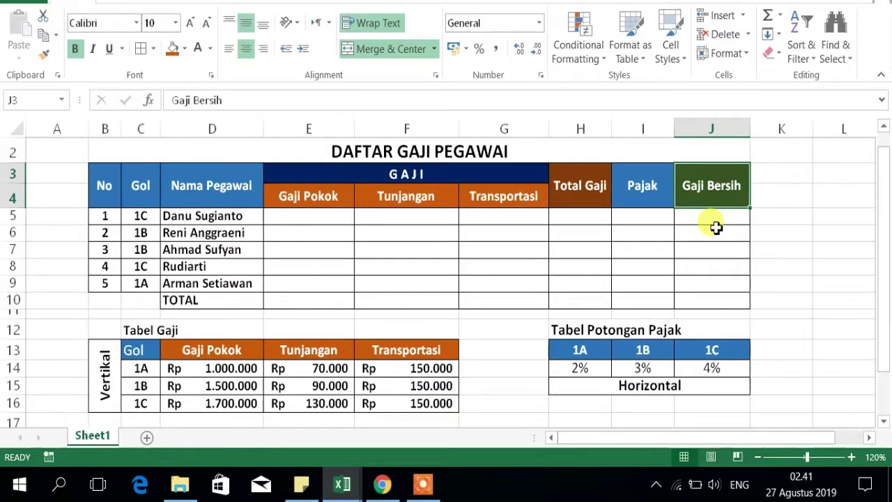
click(578, 216)
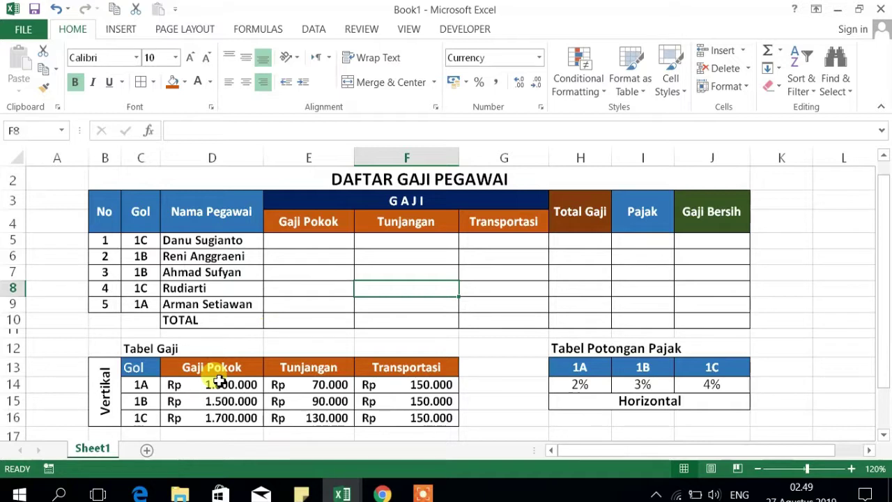
drag(220, 382, 216, 418)
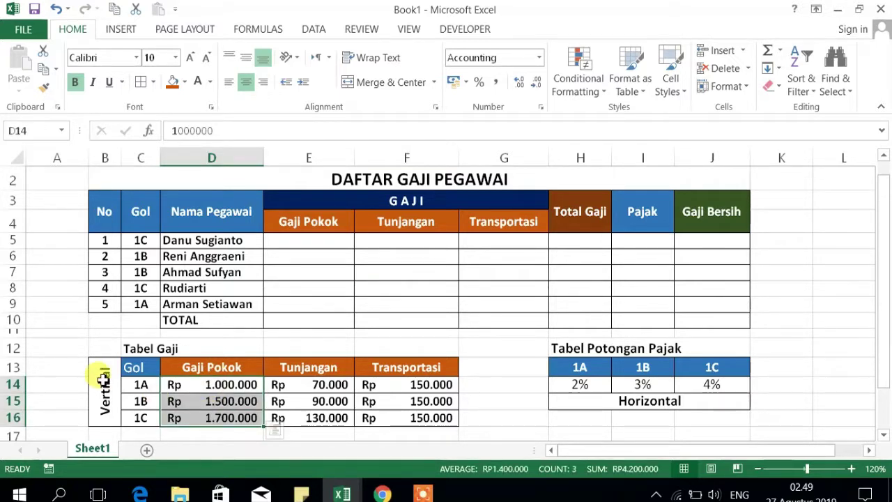
drag(104, 375, 244, 418)
drag(322, 395, 388, 392)
click(321, 401)
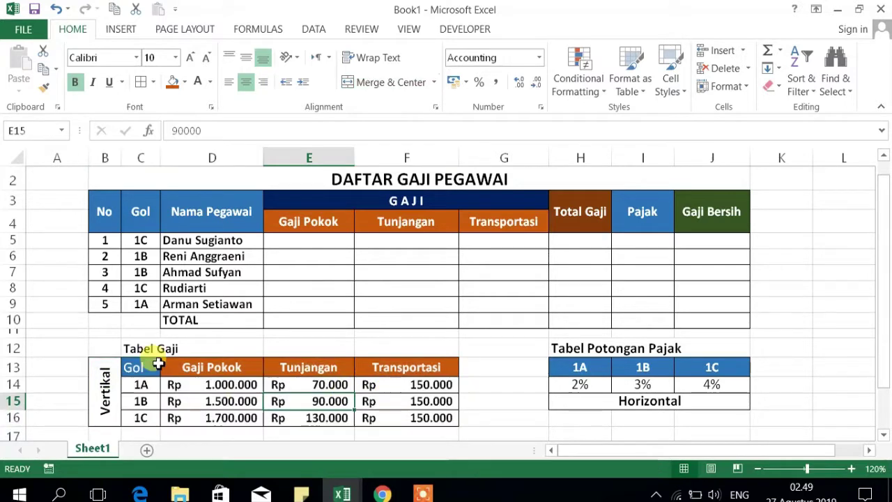
click(238, 385)
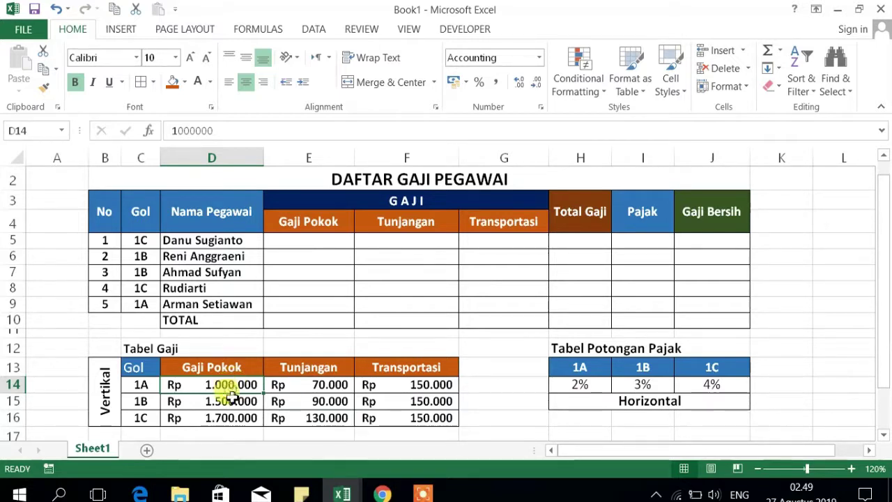
click(232, 402)
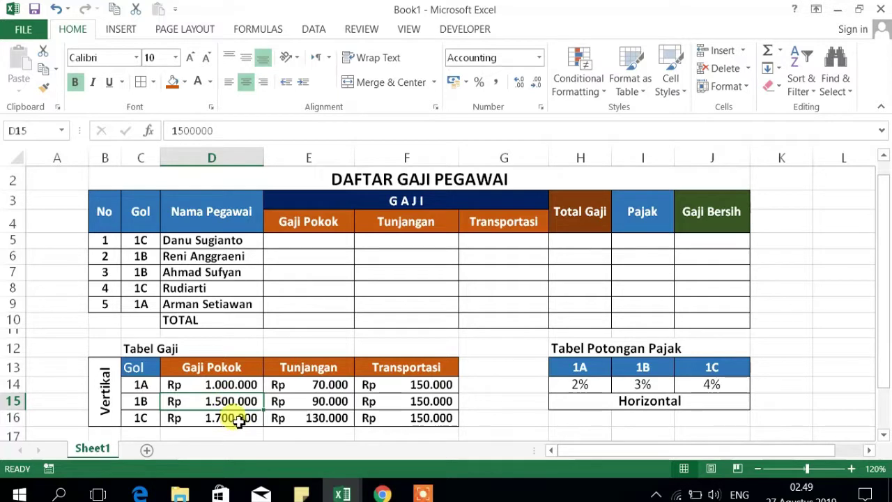
click(246, 422)
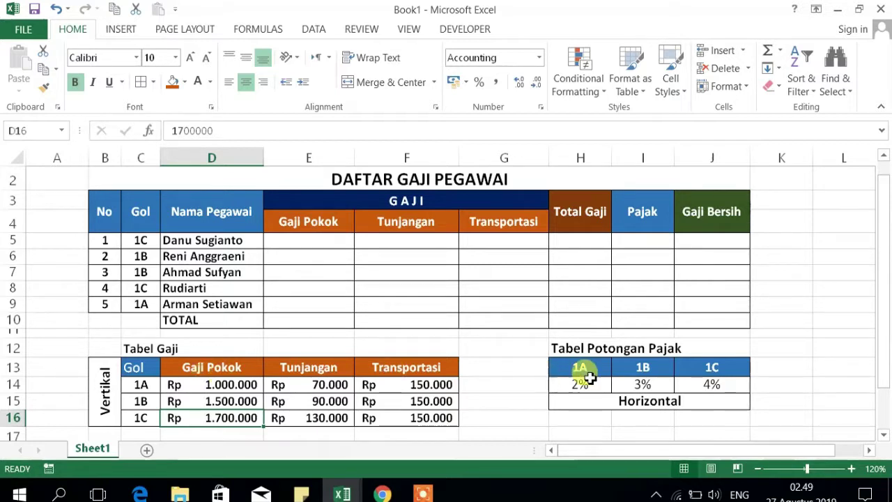
mouse_move(571, 371)
mouse_down()
mouse_move(712, 388)
mouse_move(695, 384)
mouse_up()
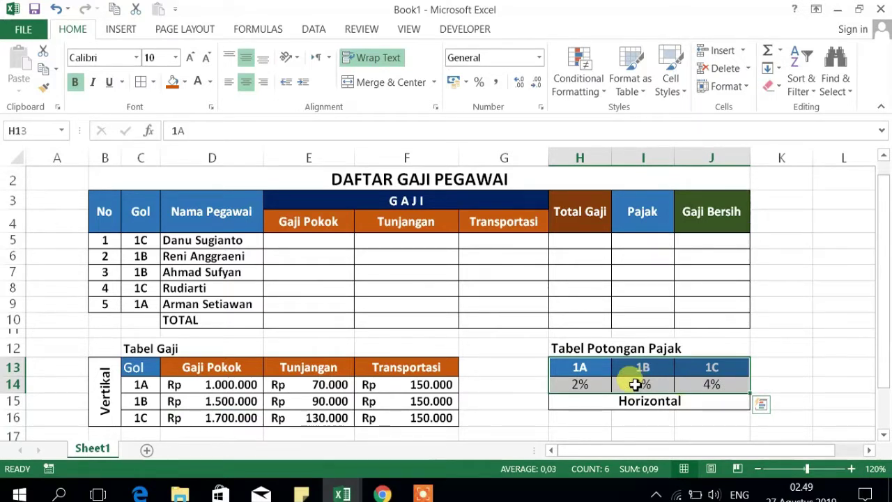
click(583, 385)
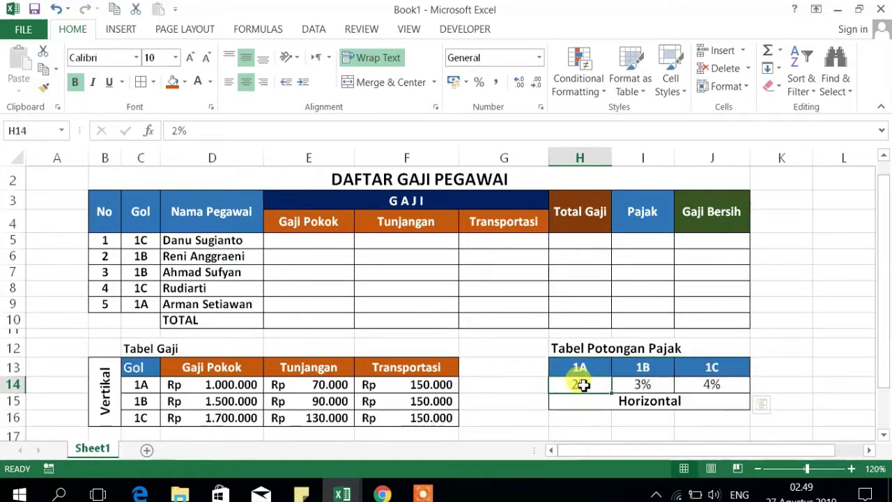
click(583, 386)
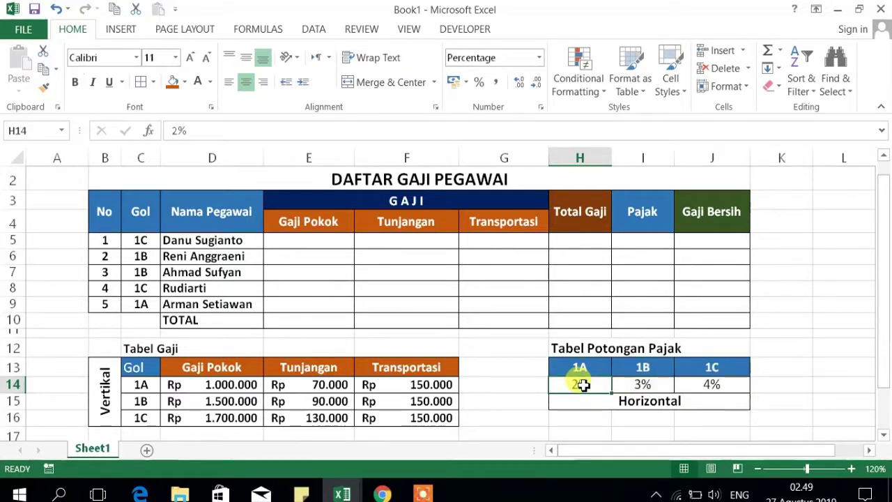
click(644, 389)
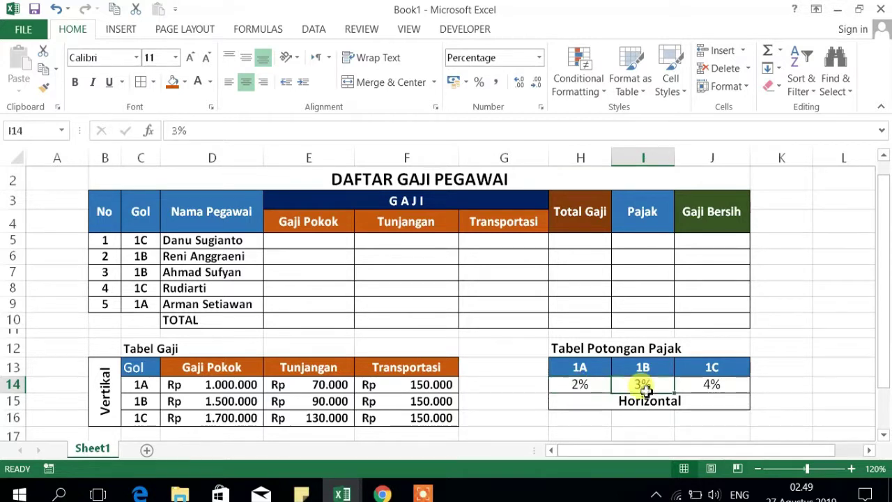
click(733, 386)
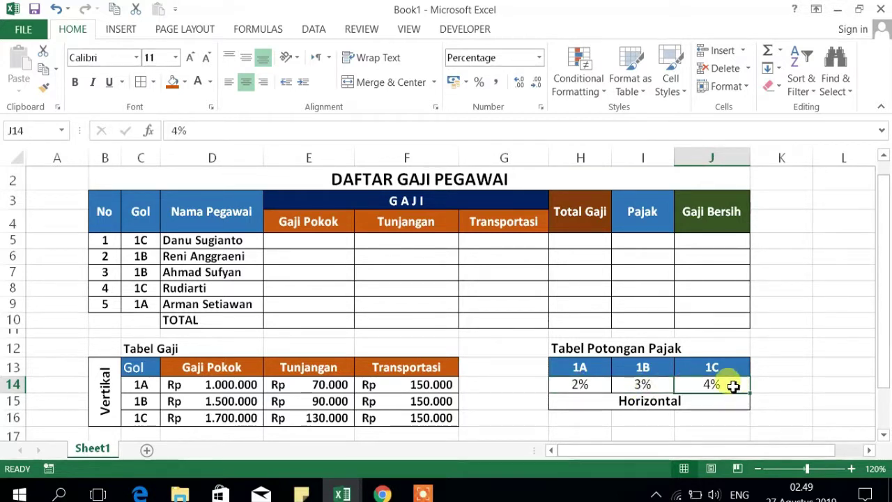
mouse_move(423, 494)
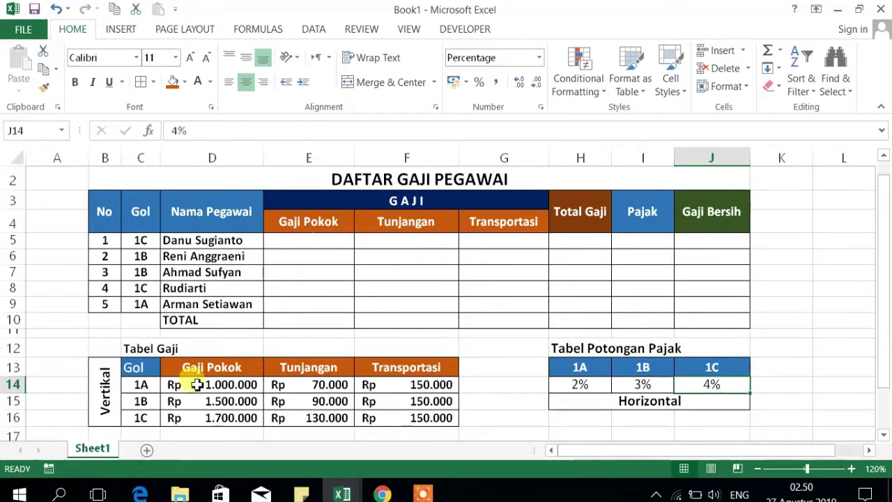
drag(132, 350, 415, 417)
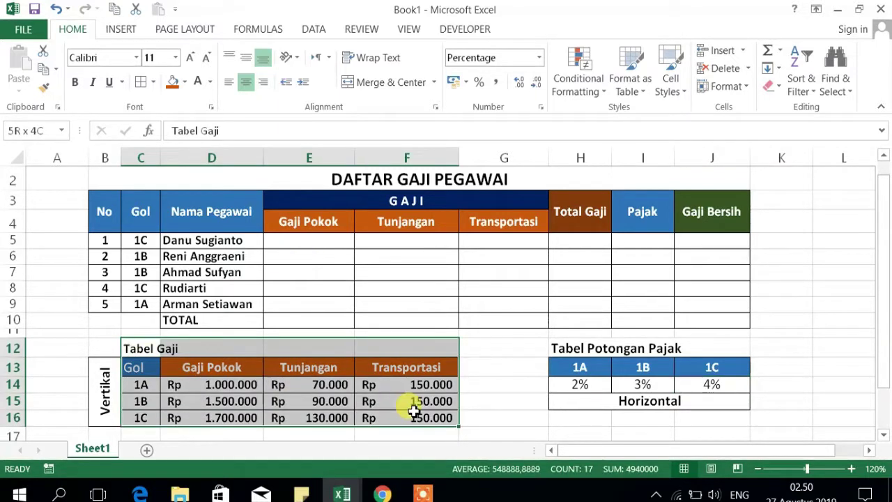
click(582, 353)
drag(582, 353, 656, 364)
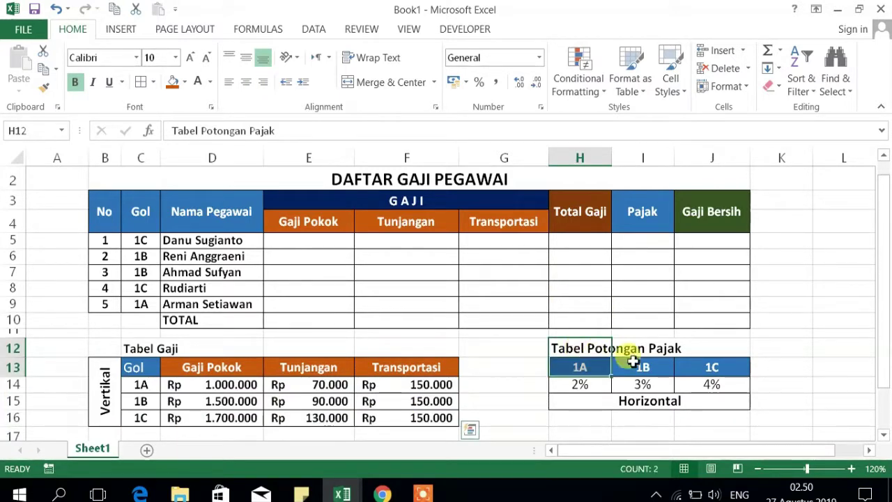
drag(656, 202, 641, 304)
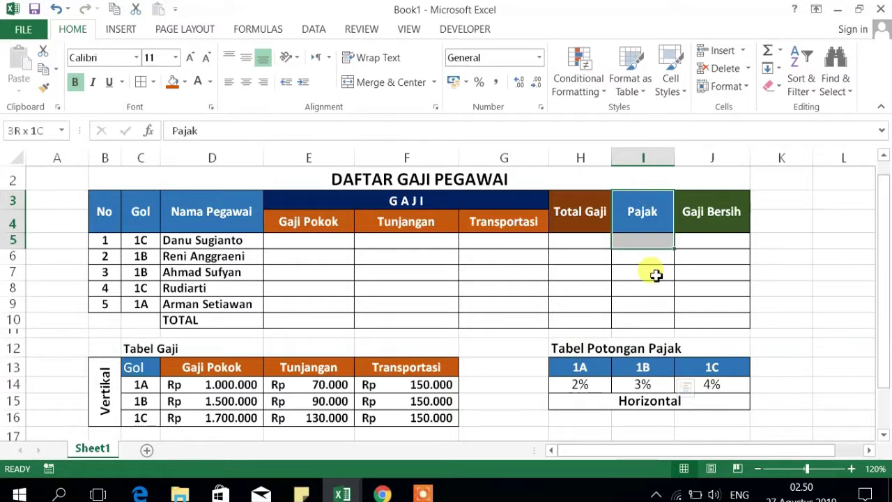
click(572, 361)
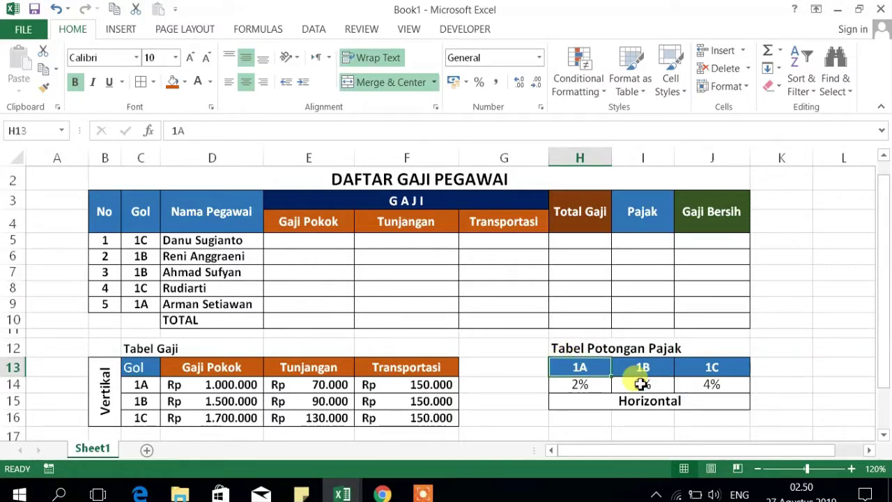
drag(572, 361, 706, 398)
click(377, 295)
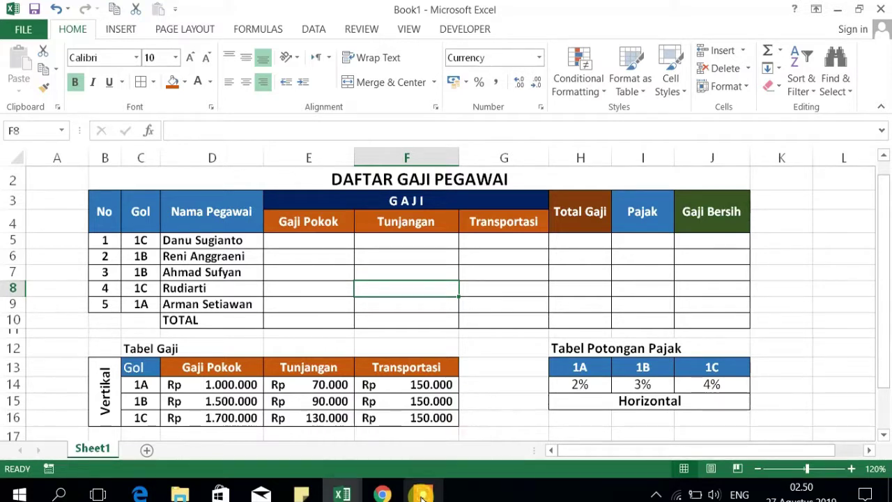
key(Left)
key(Up)
key(Up)
key(Up)
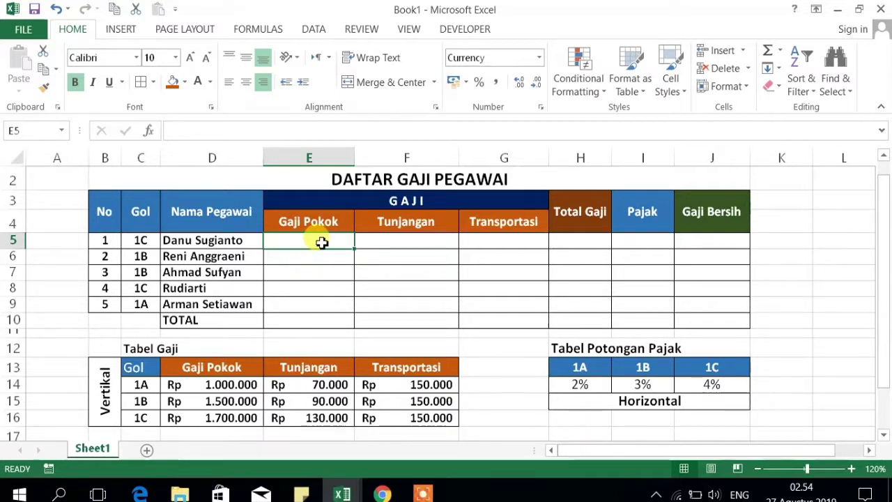
Type =VLOOKUP( in E5 with C5 as the lookup value, fixing the function-name typo.
text(=)
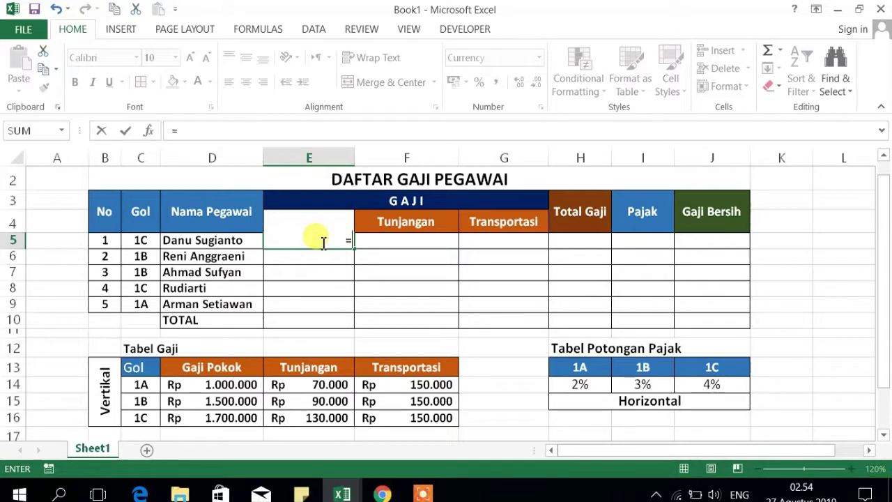
text(VLU)
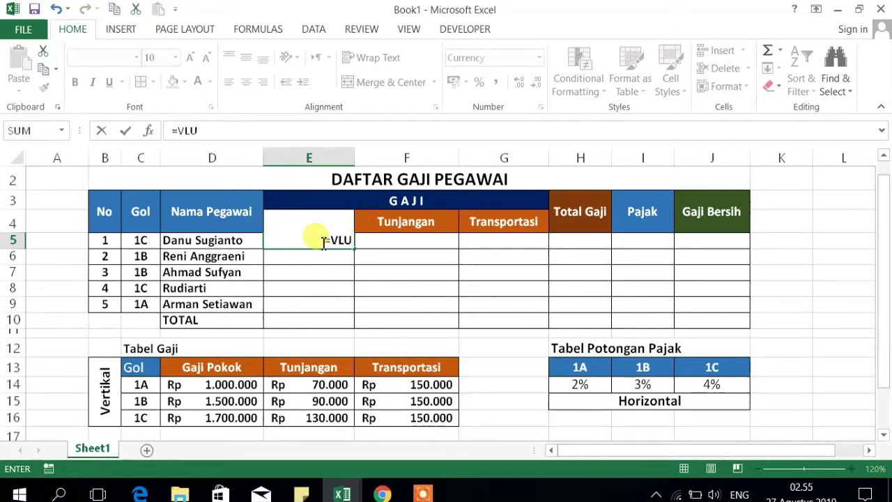
key(BackSpace)
text(OO)
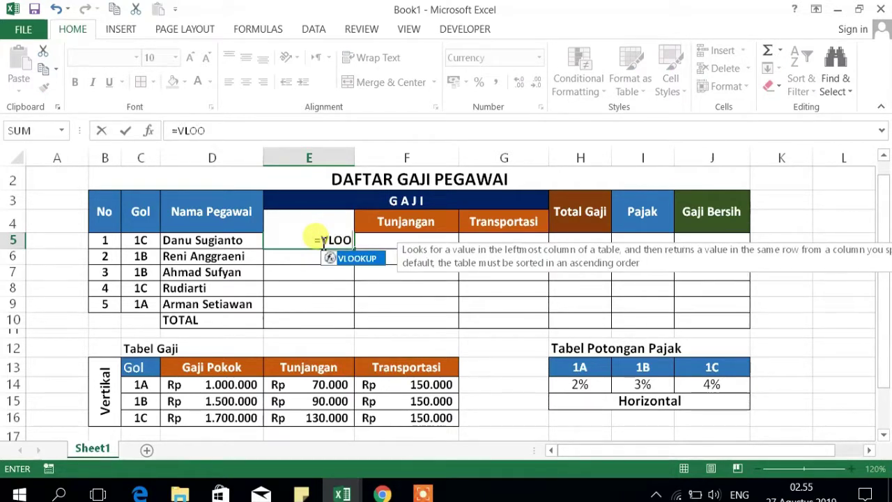
text(KUP)
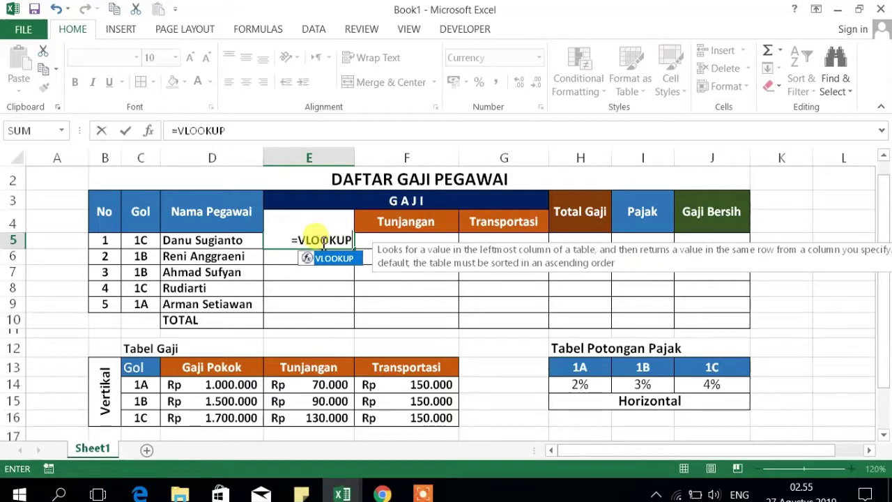
text(()
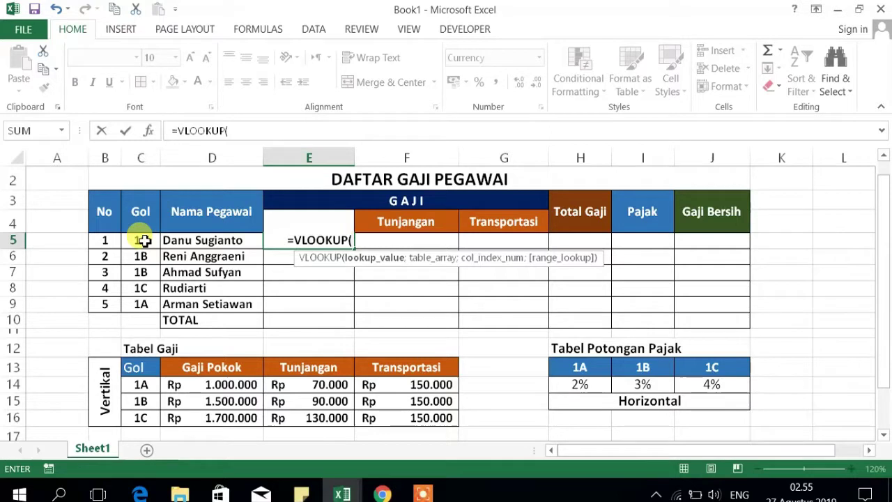
click(144, 241)
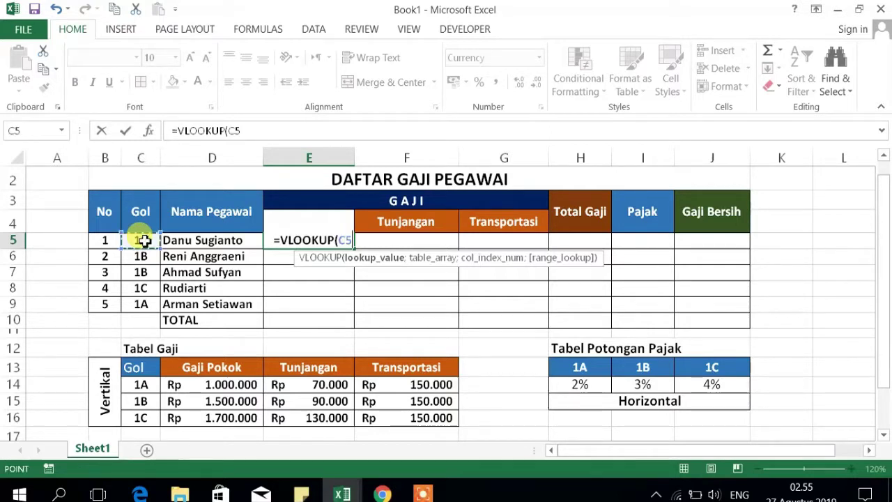
text(;)
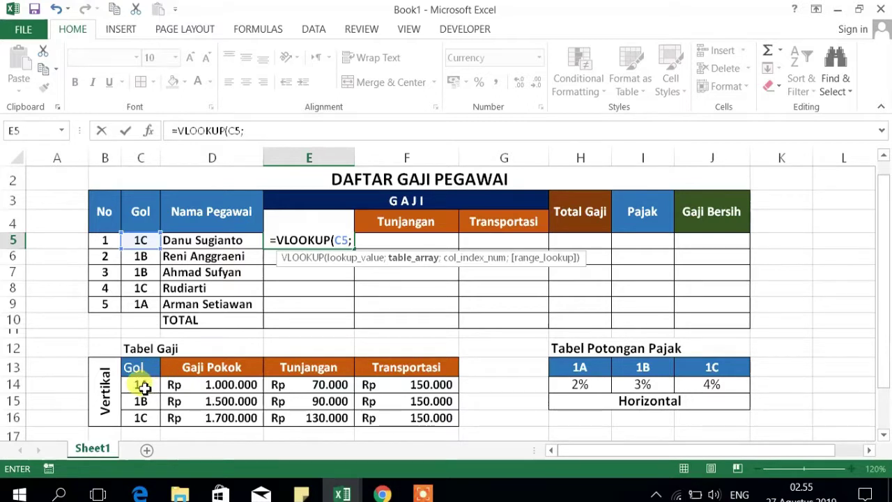
Add the Tabel Gaji range as absolute $C$14:$F$16 to the E5 VLOOKUP formula.
click(142, 386)
mouse_move(154, 395)
mouse_down()
mouse_move(416, 410)
mouse_move(417, 419)
mouse_up()
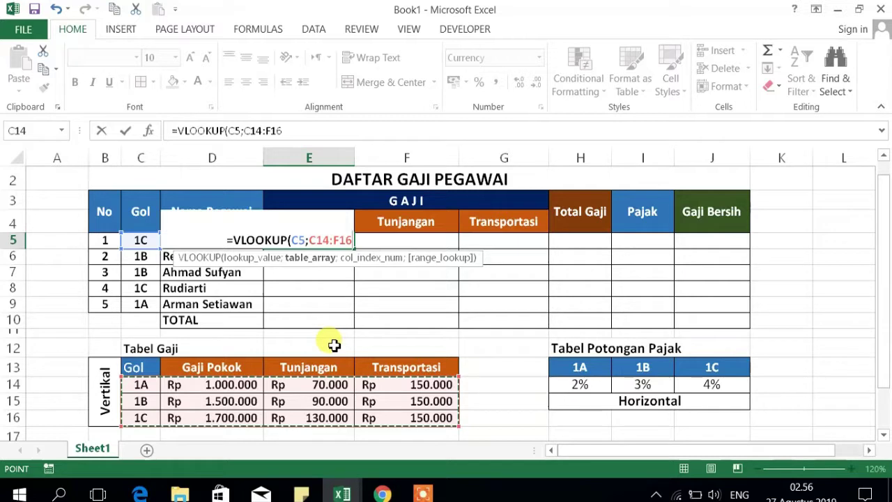
key(F4)
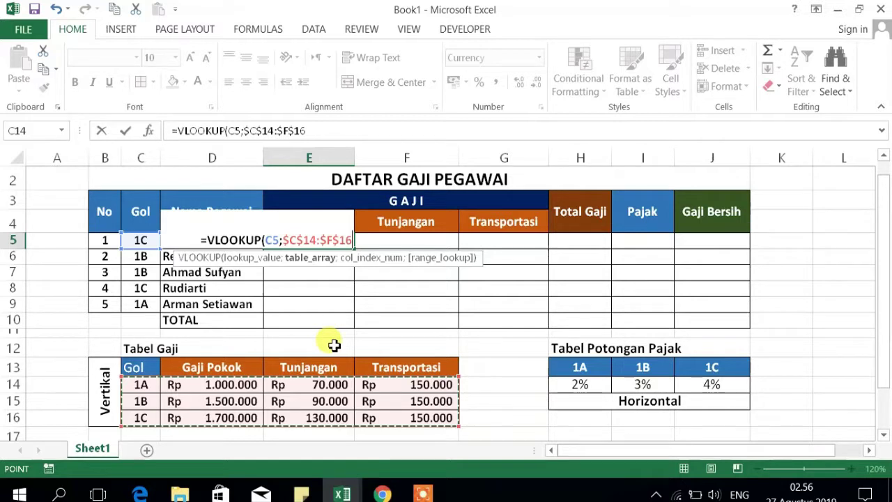
text(;)
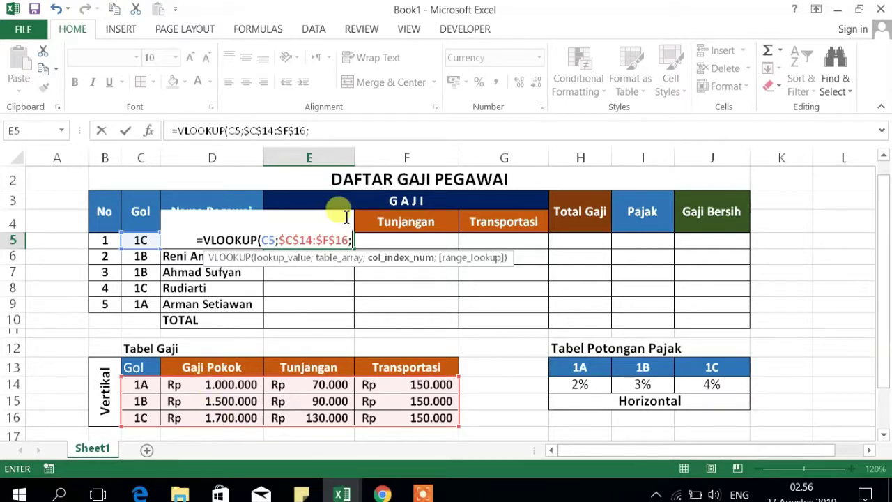
Finish E5 with column index 2 and fill it down to E9, showing Rp1.700.000 to Rp1.000.000.
text(2)
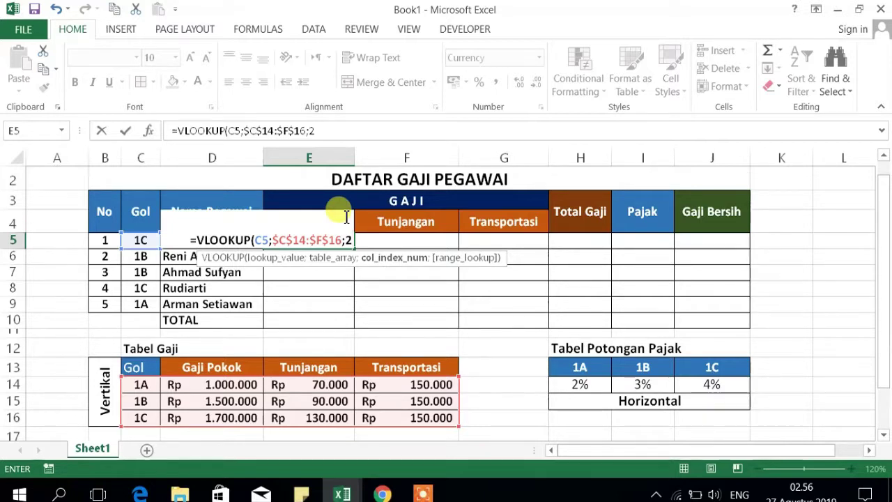
text())
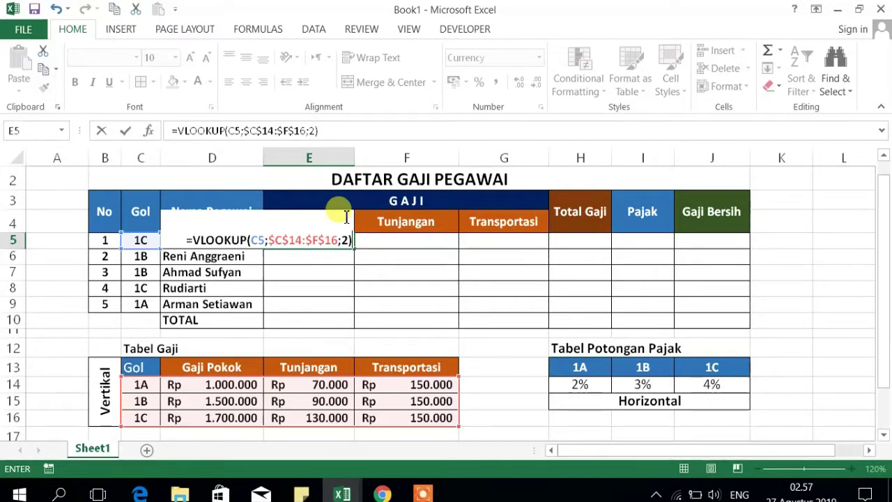
key(Return)
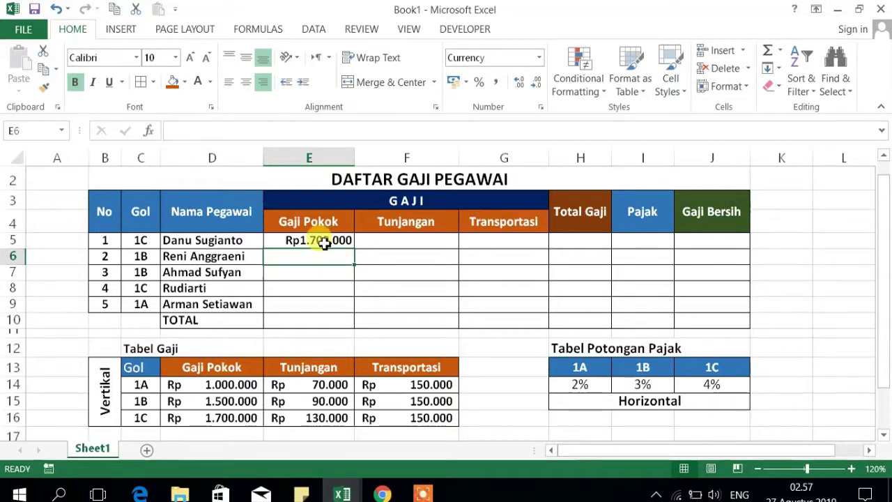
click(319, 242)
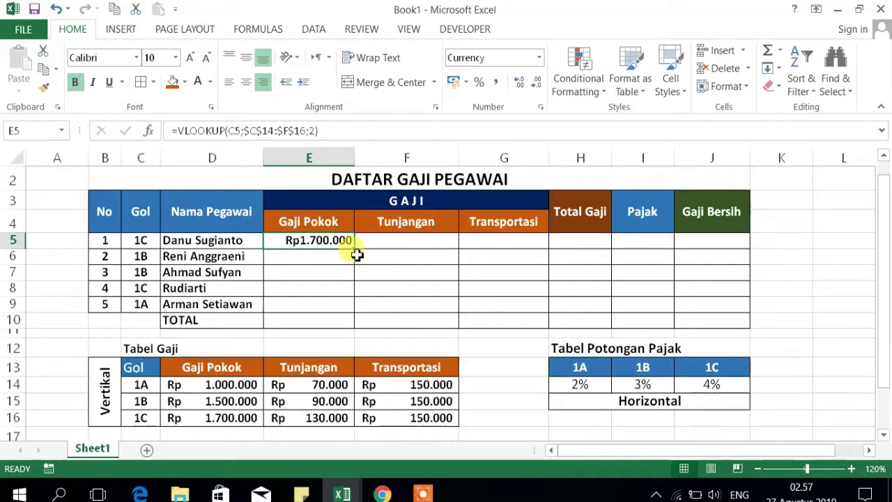
drag(356, 250, 355, 314)
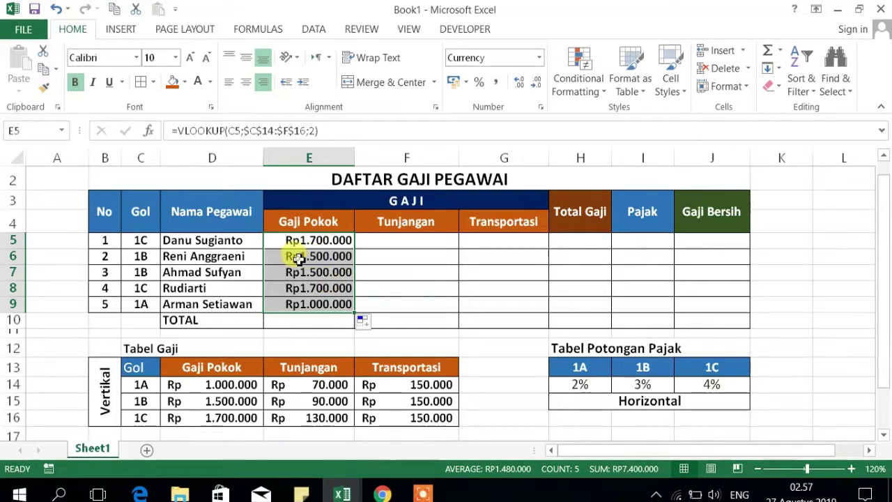
mouse_move(125, 346)
mouse_down()
mouse_move(159, 393)
mouse_move(444, 407)
mouse_up()
click(497, 398)
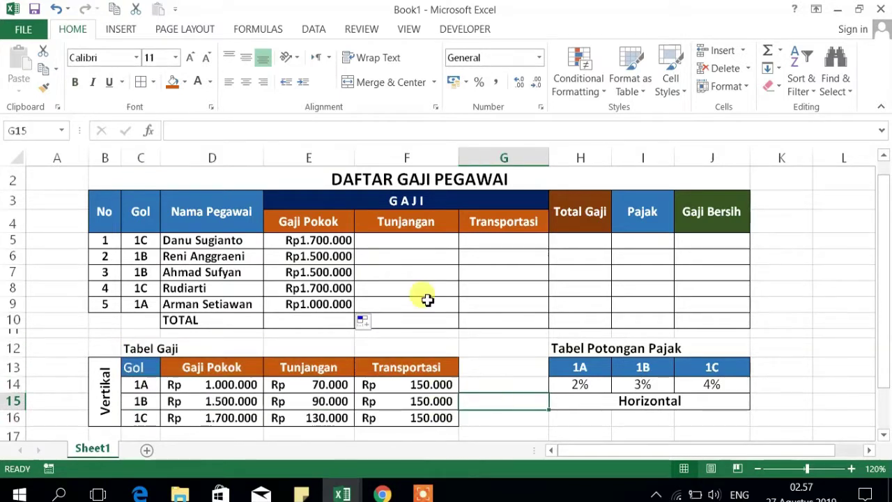
click(404, 240)
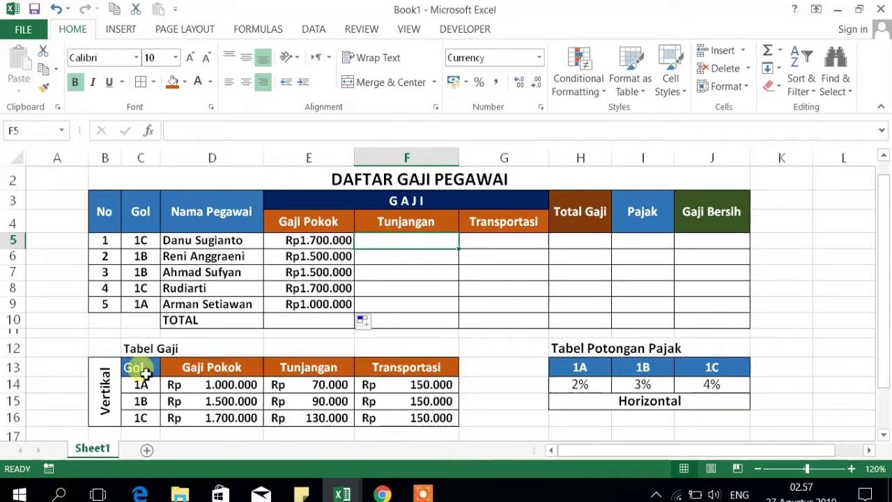
Start =VLOOKUP(C5; in the first Tunjangan cell F5, fixing the function-name typo.
drag(210, 383, 209, 417)
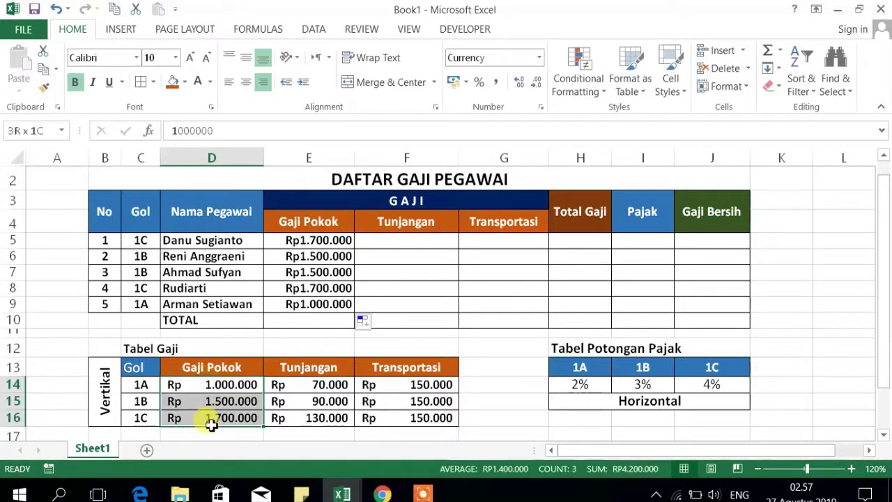
click(300, 382)
drag(309, 384, 303, 416)
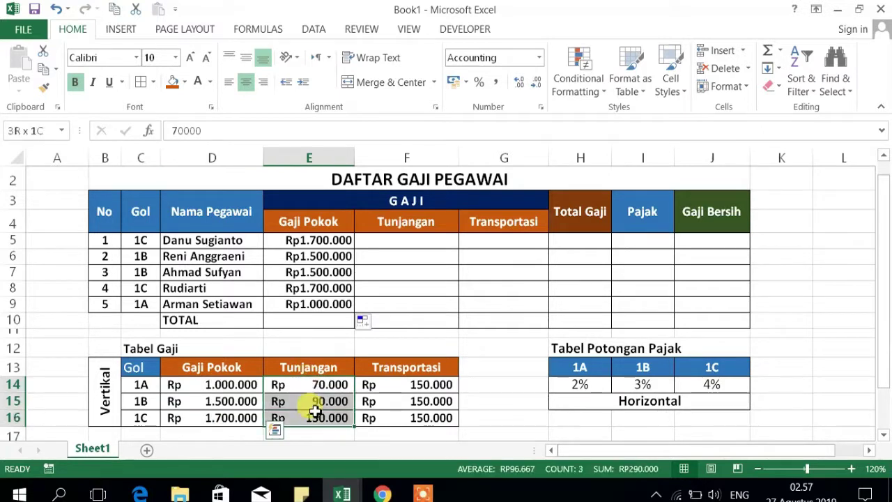
click(397, 248)
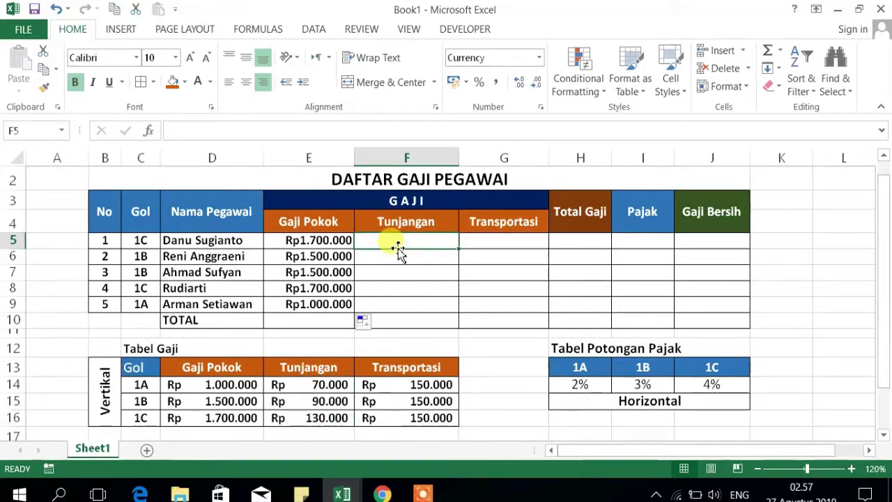
text(=VLU)
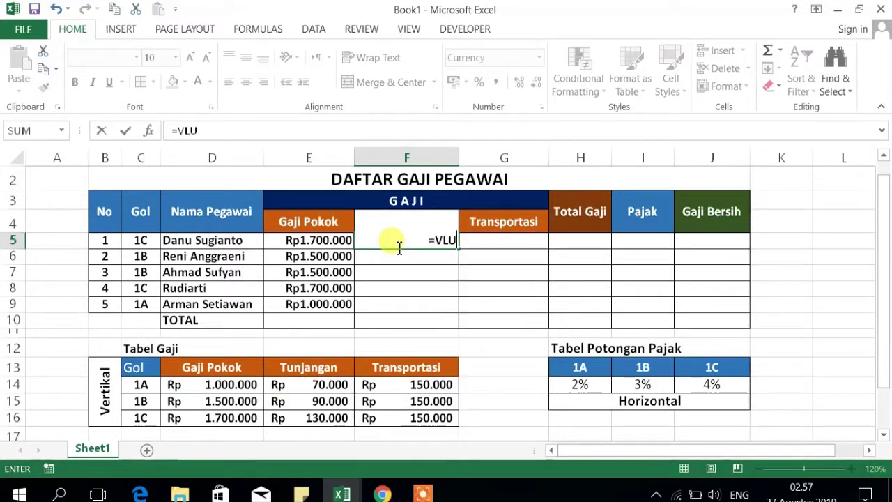
key(BackSpace)
text(OO)
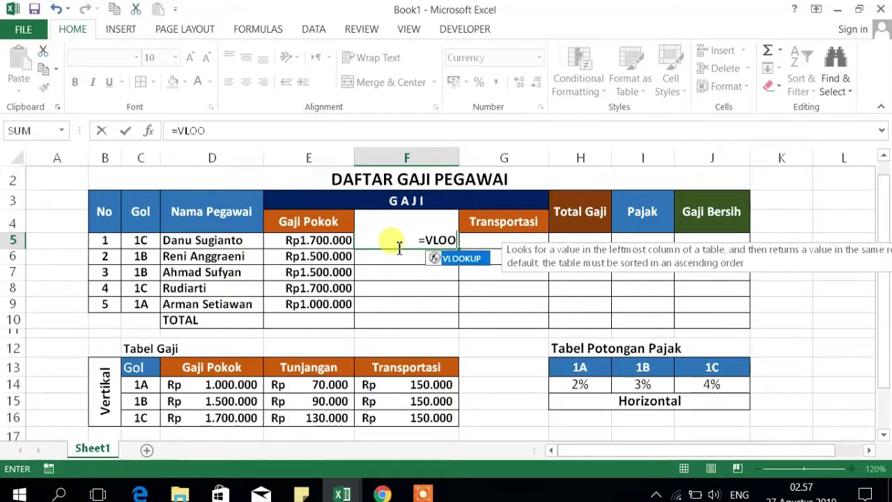
text(KUP)
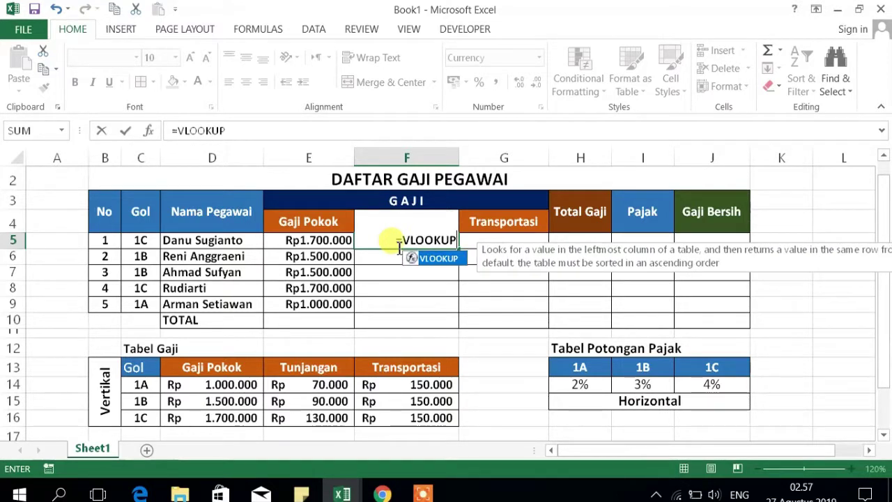
text(()
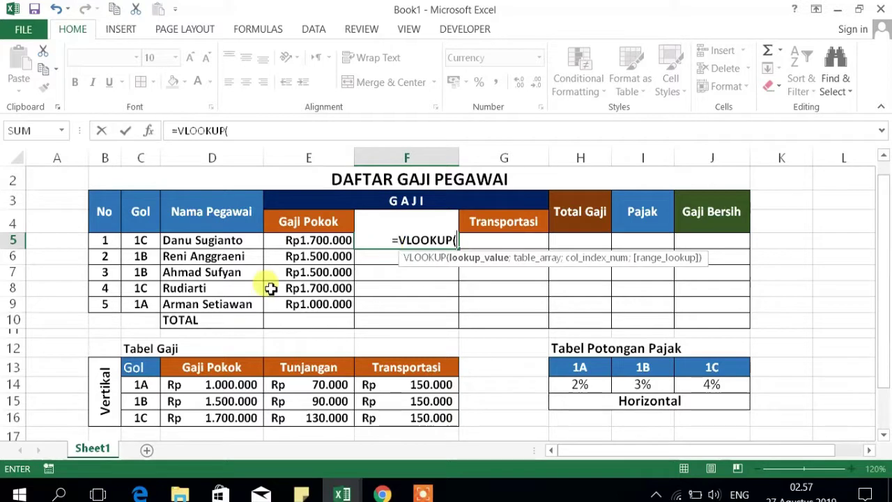
click(139, 242)
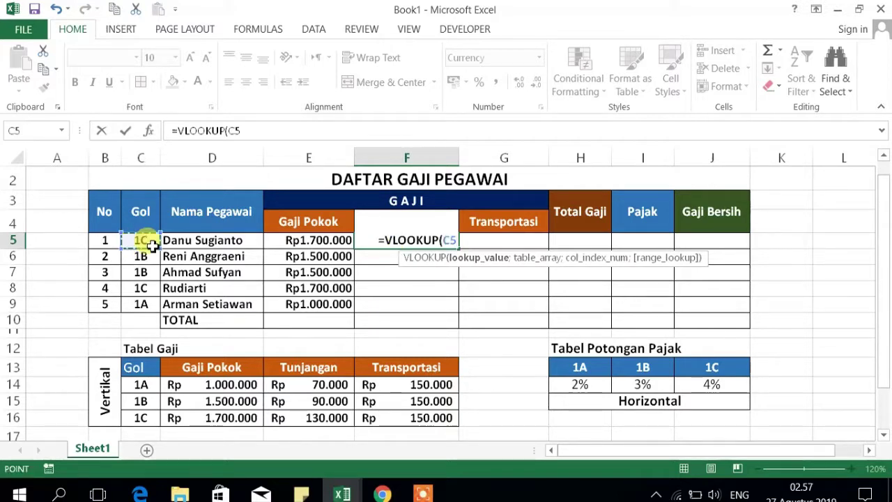
text(;)
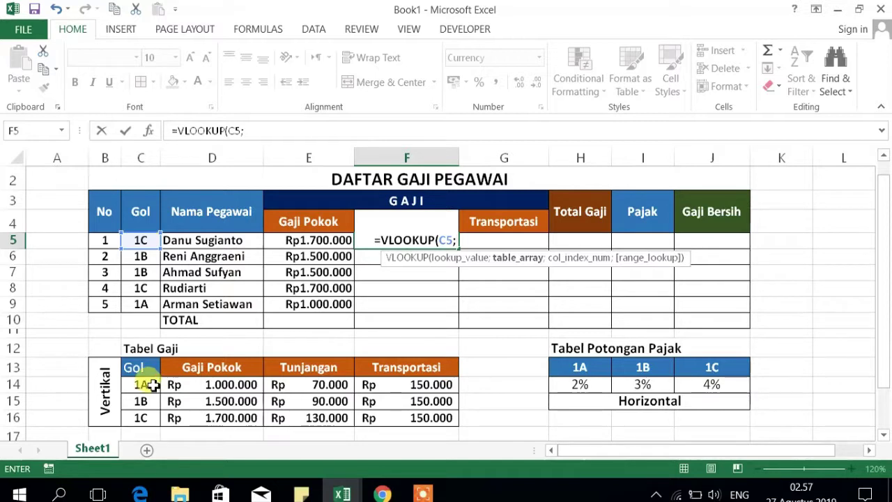
Complete F5 with absolute $C$14:$F$16 and column 3, then fill it down to F9.
mouse_move(145, 383)
mouse_down()
mouse_move(361, 418)
mouse_move(432, 417)
mouse_up()
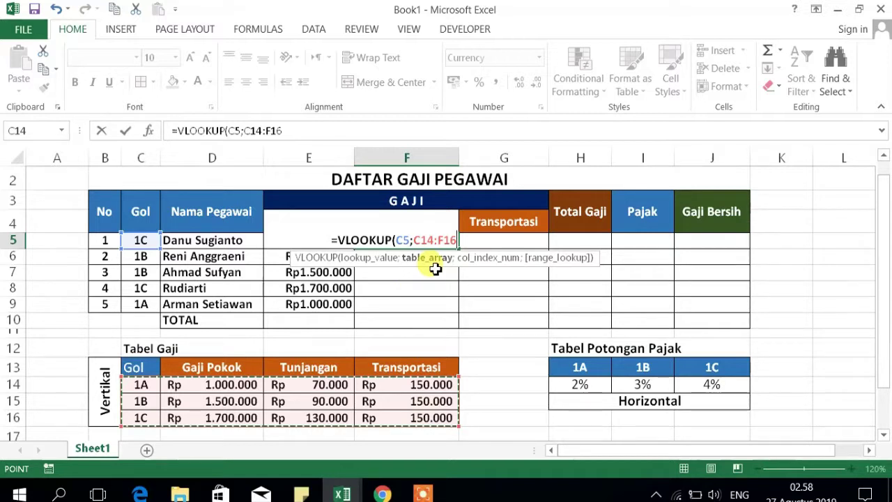
key(F4)
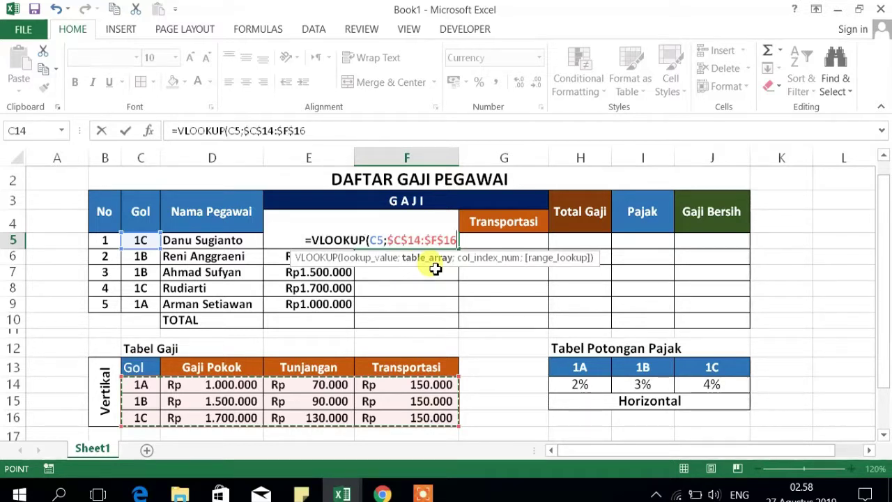
text(;)
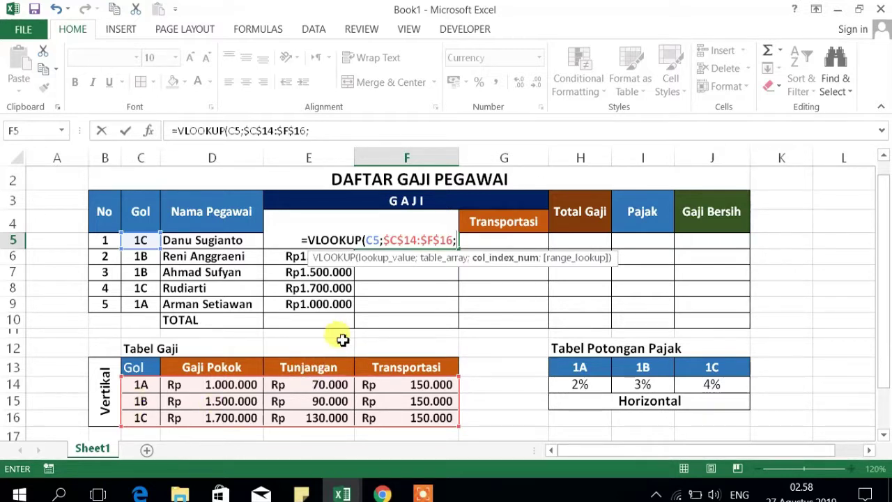
text(3)
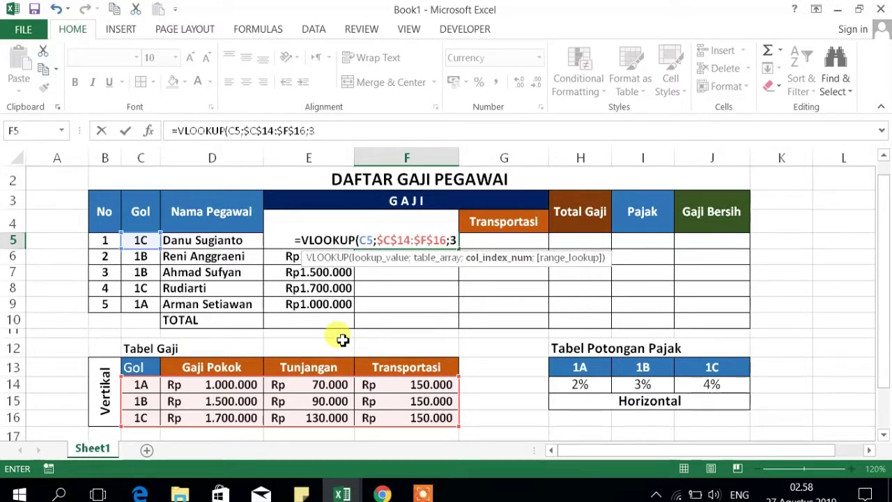
text())
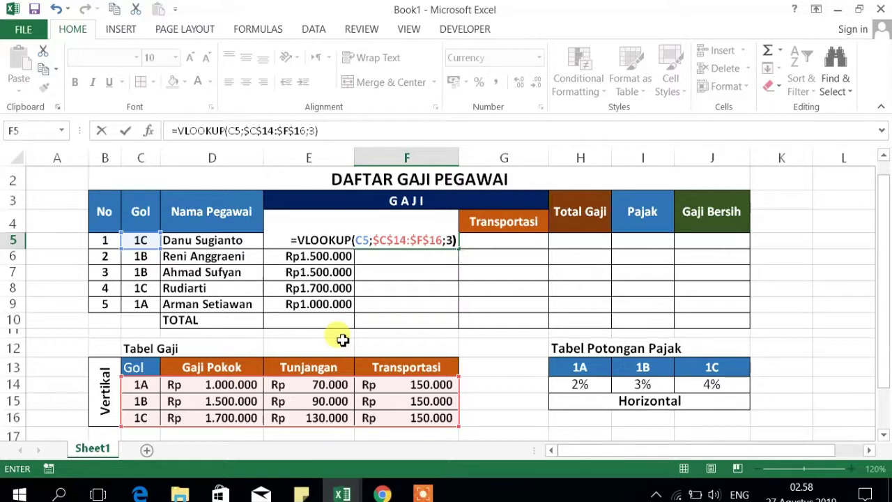
key(Return)
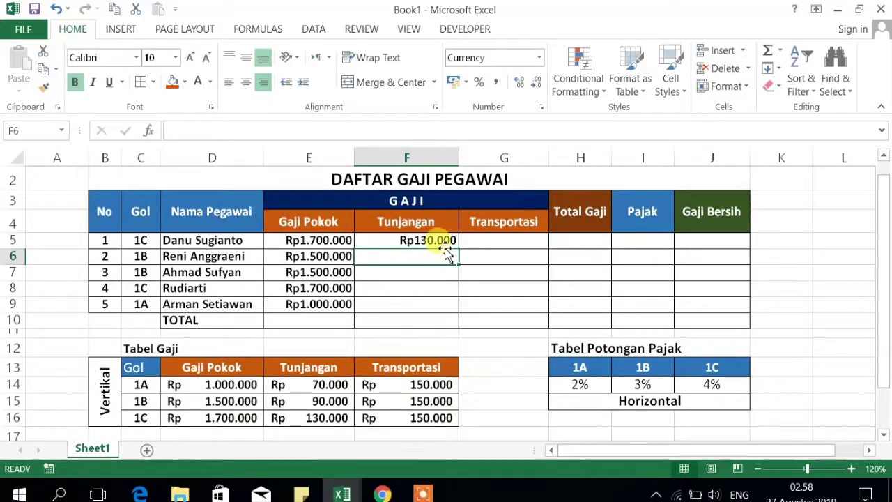
click(446, 241)
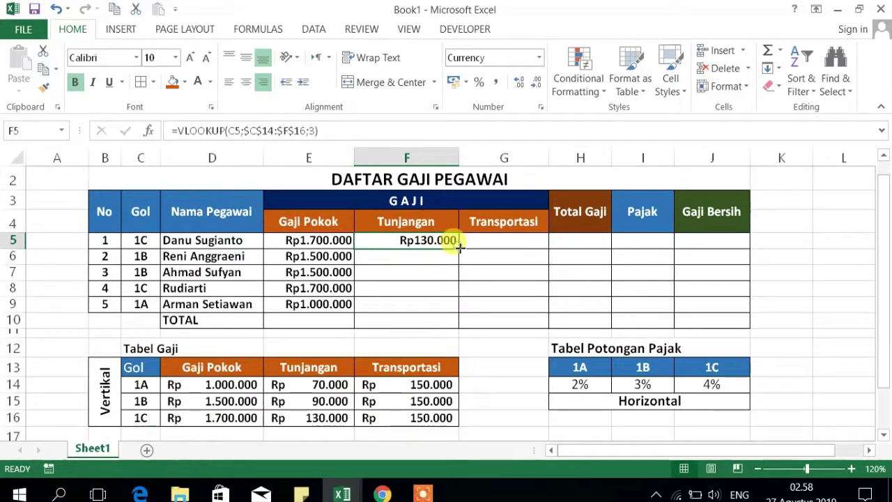
drag(456, 247, 451, 311)
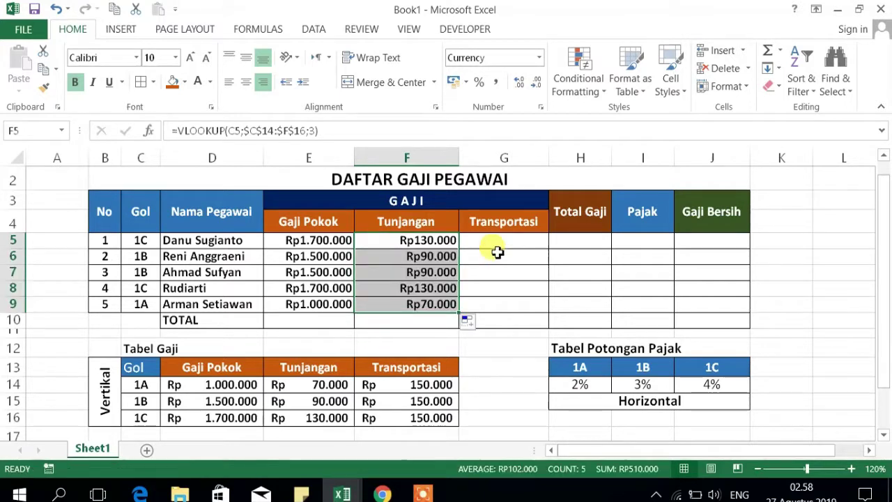
click(502, 241)
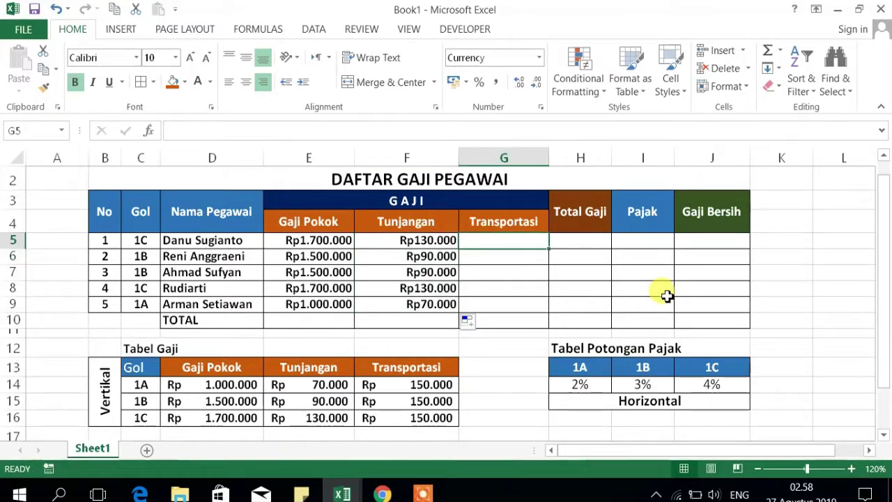
Enter =VLOOKUP(C5;$C$14:$F$16;4) in G5 and fill it down to G9, giving Rp150.000 each.
text(=)
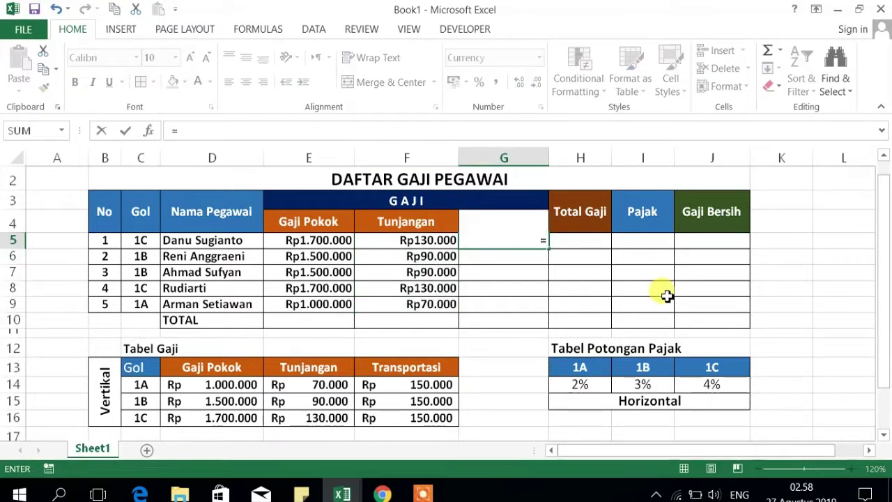
text(VL)
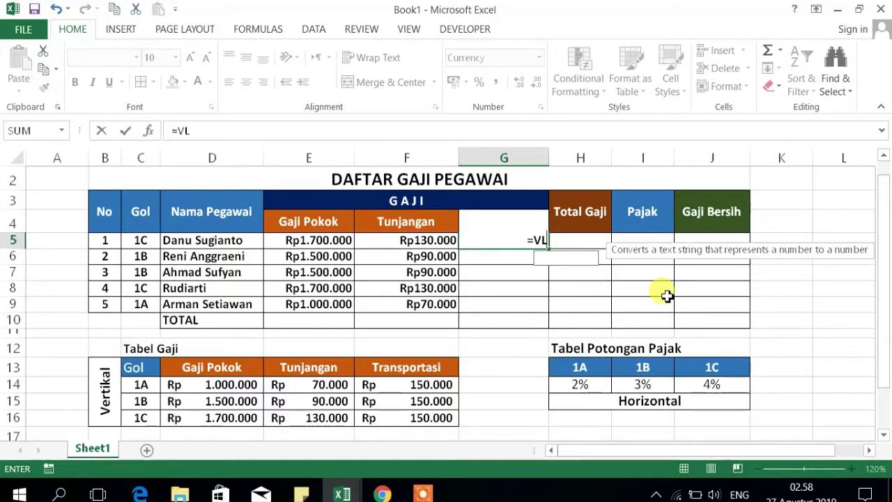
text(OOK)
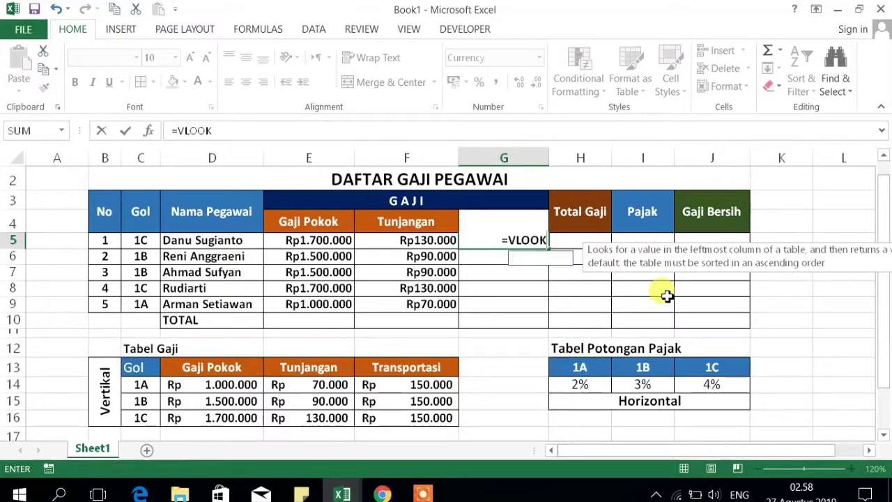
text(UP()
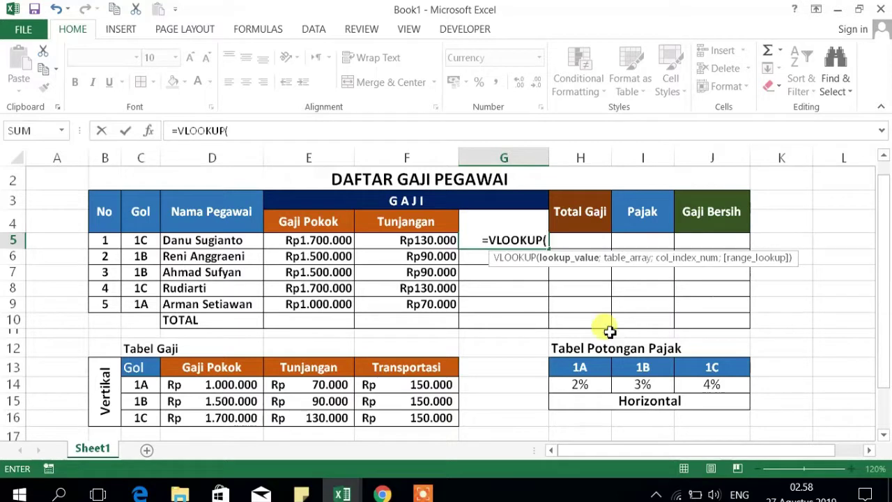
click(143, 241)
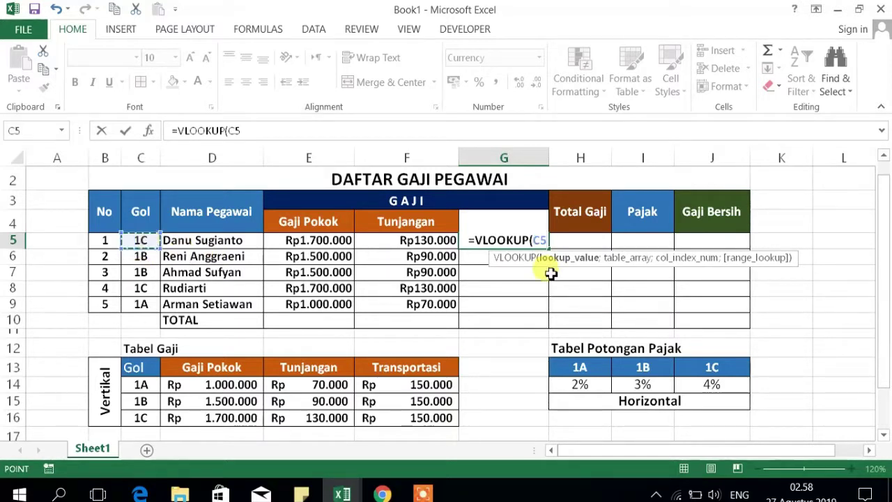
text(;)
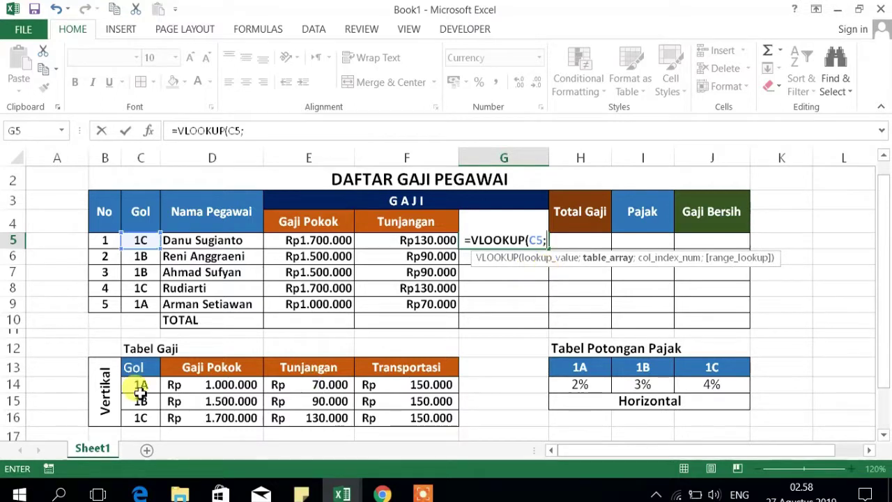
mouse_move(140, 385)
mouse_down()
mouse_move(315, 420)
mouse_move(394, 421)
mouse_up()
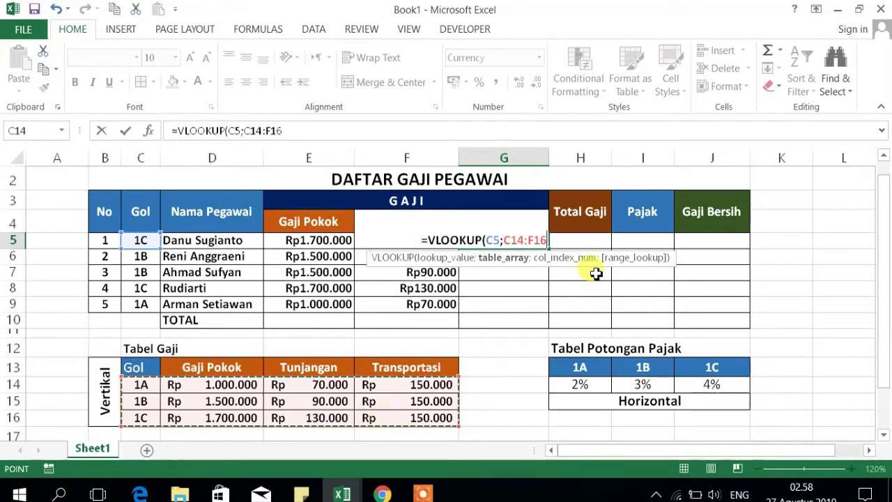
key(F4)
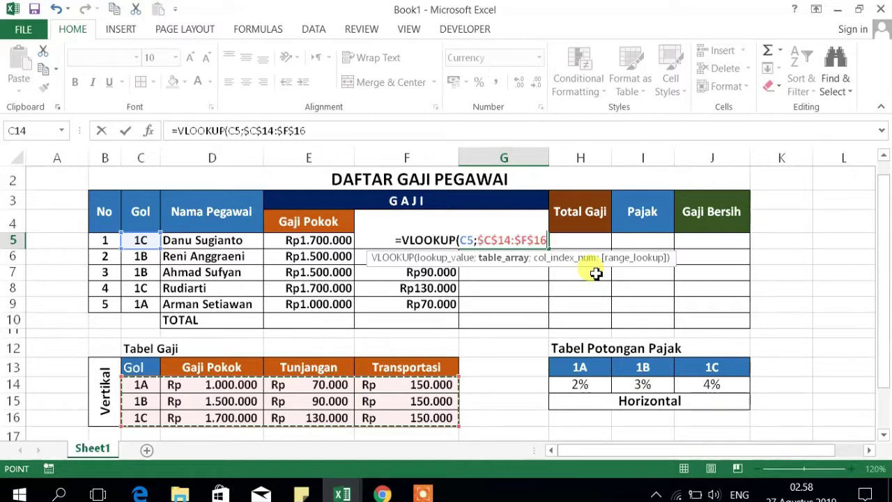
text(;)
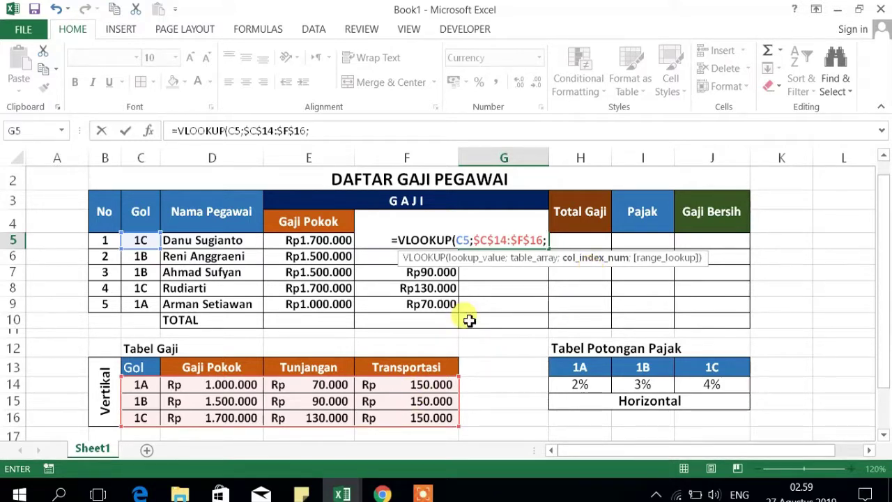
text(4)
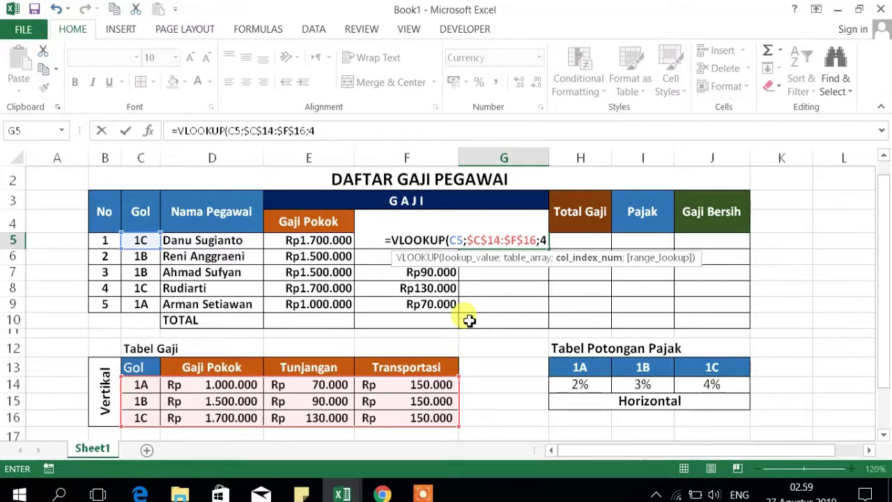
text())
key(Return)
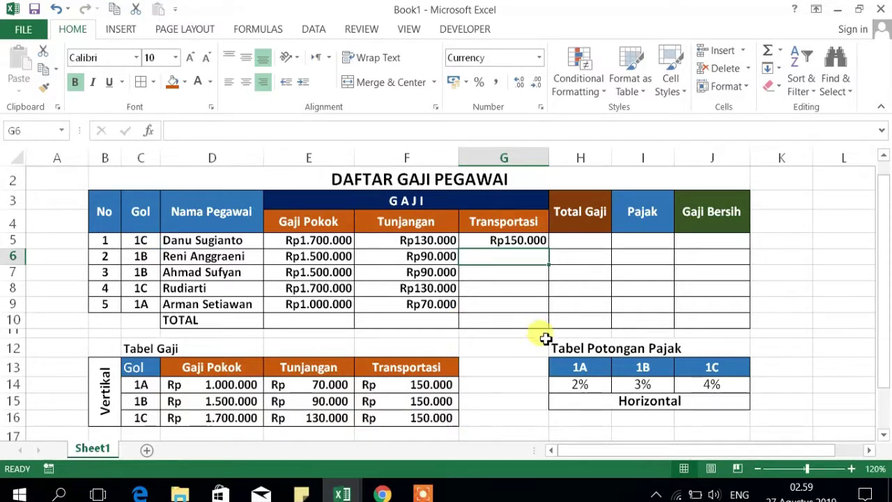
click(528, 236)
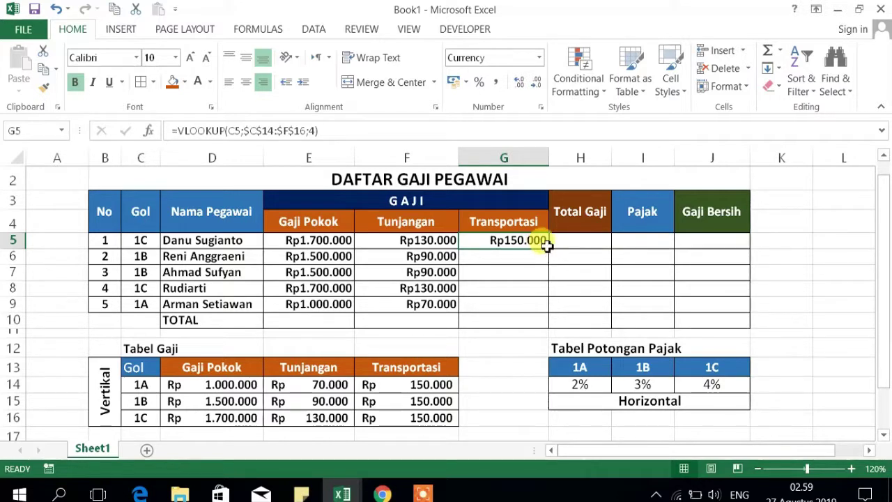
drag(552, 249, 541, 305)
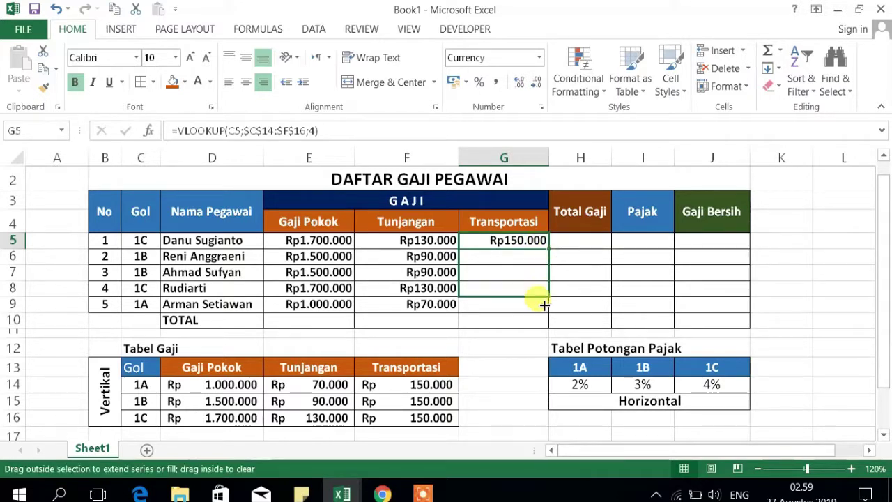
click(616, 305)
Enter =SUM(E5:G5) in H5 and fill it down to H9.
click(578, 240)
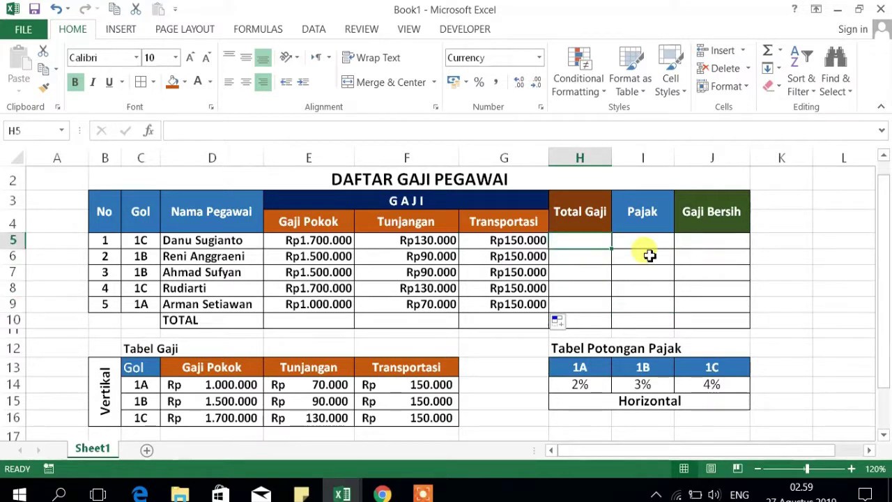
text(=SUM()
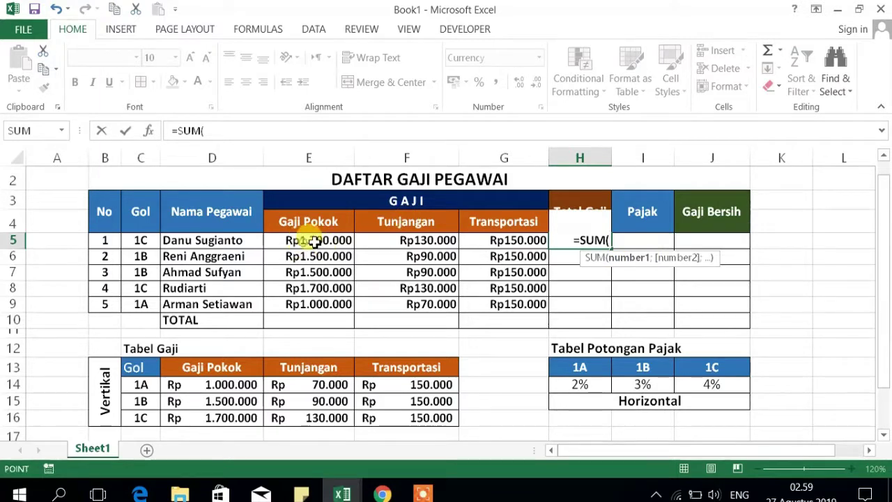
drag(314, 240, 498, 239)
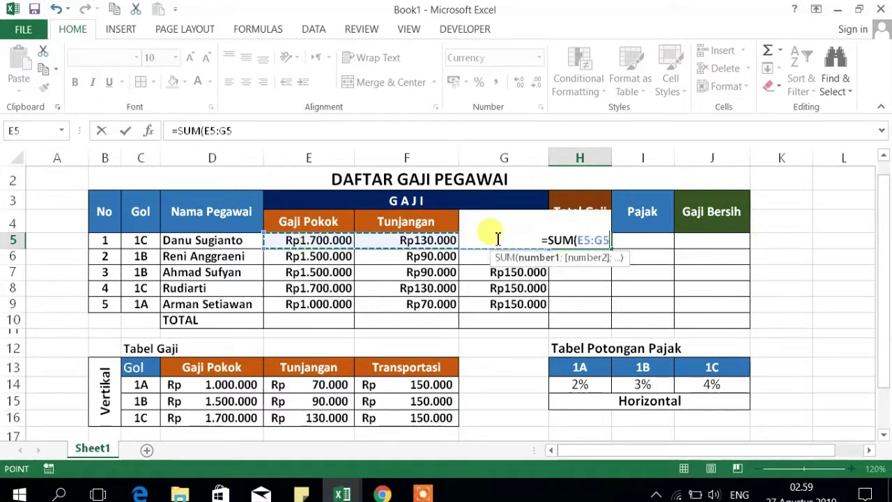
text())
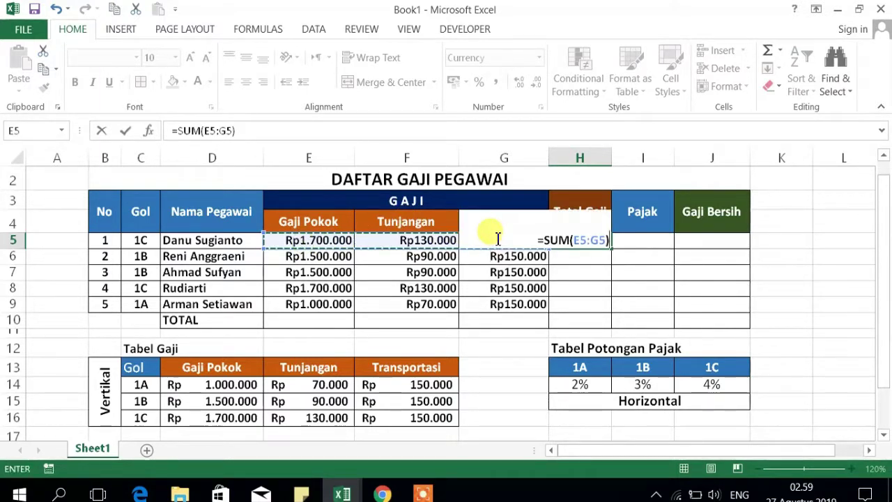
key(Return)
click(606, 240)
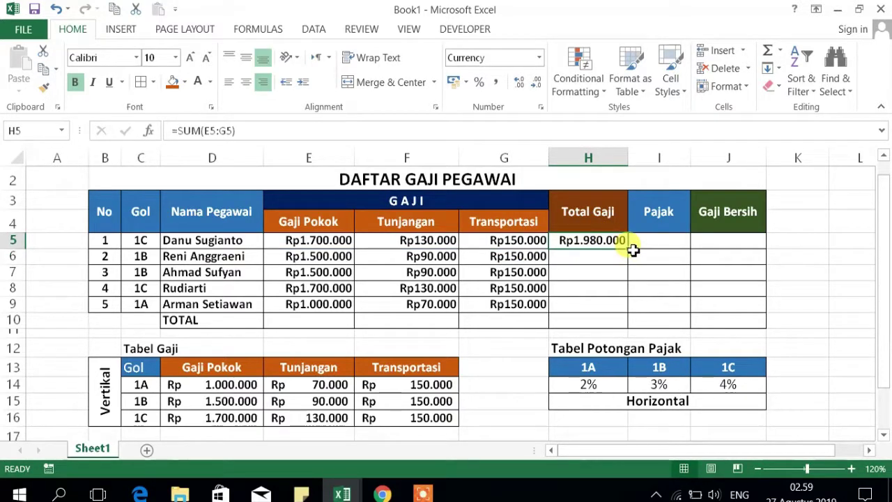
drag(631, 251, 625, 308)
click(657, 274)
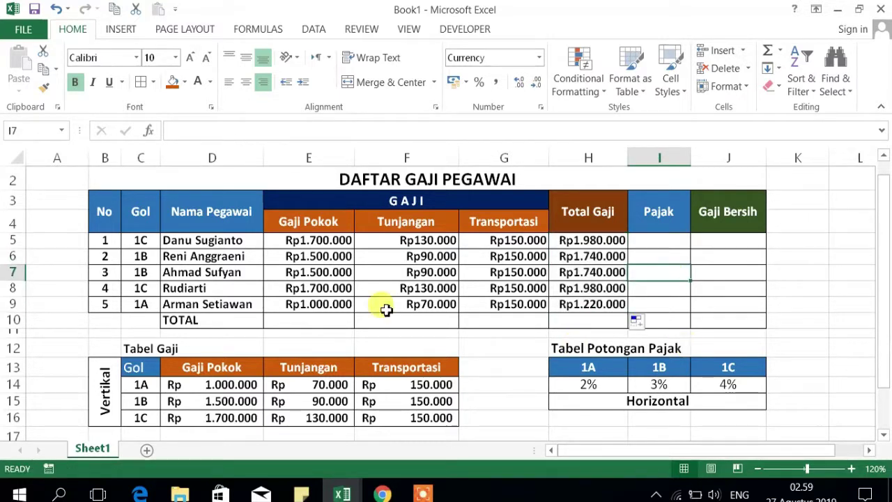
Centre the pay figures in E5:H9 and start =HLOOKUP( in the first Pajak cell.
mouse_move(313, 241)
mouse_down()
mouse_move(553, 280)
mouse_move(589, 307)
mouse_up()
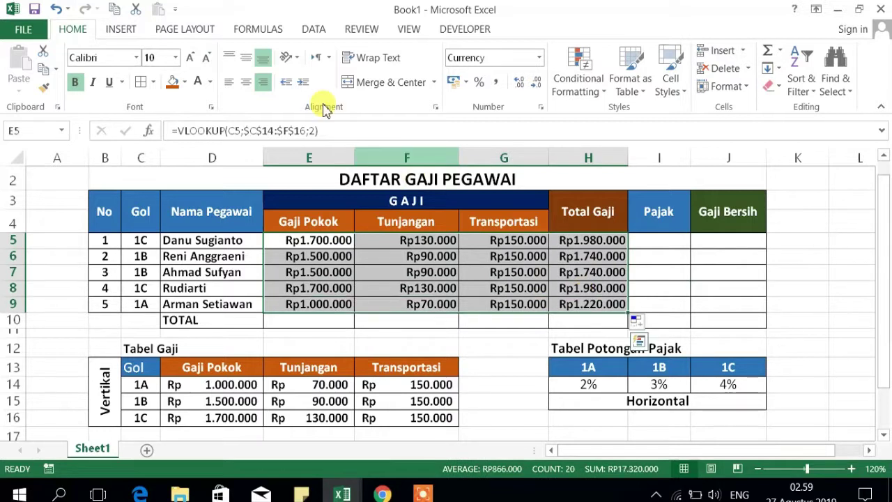
click(249, 82)
click(625, 256)
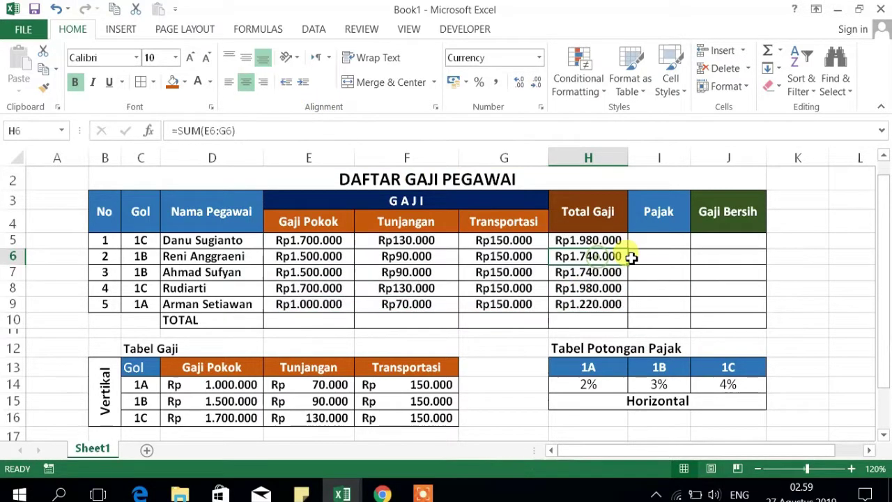
click(668, 245)
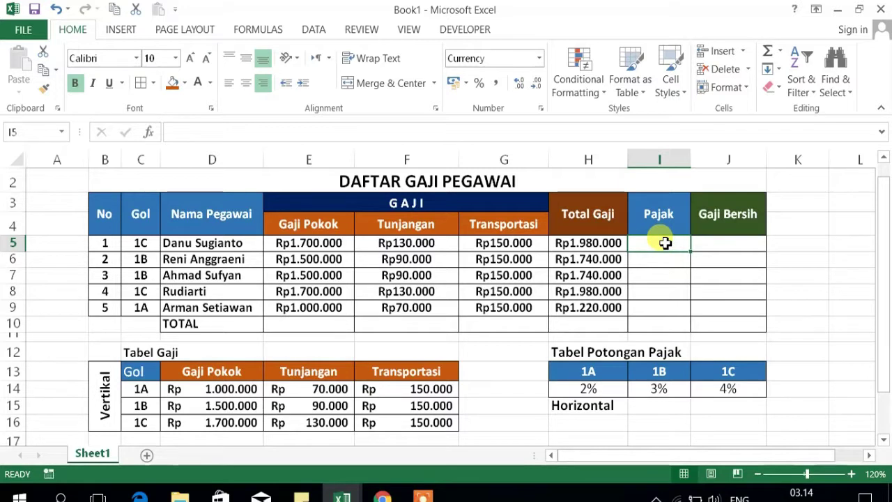
text(=HL)
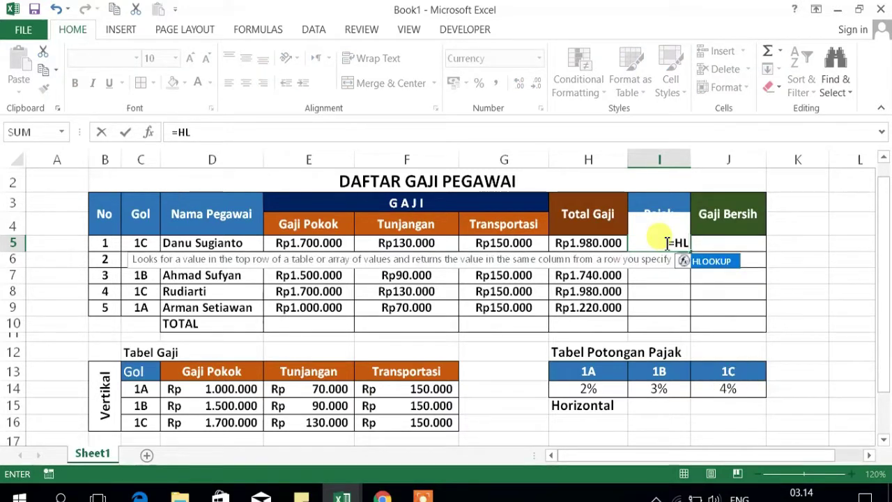
text(OOK)
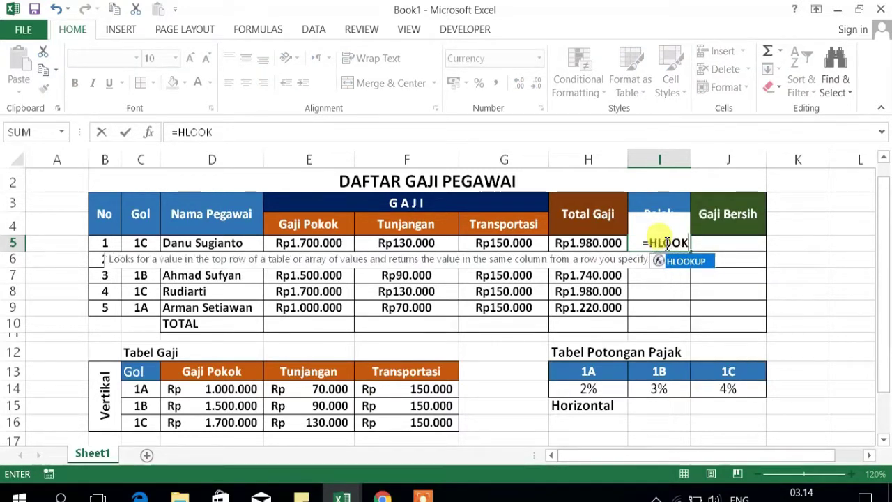
text(UP()
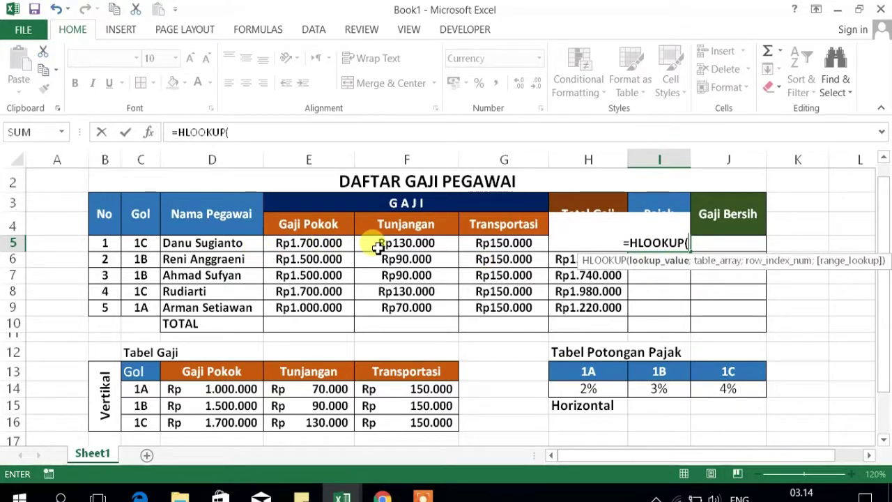
Add lookup value C5 and the absolute tax table $H$13:$J$14 to the I5 HLOOKUP.
click(143, 247)
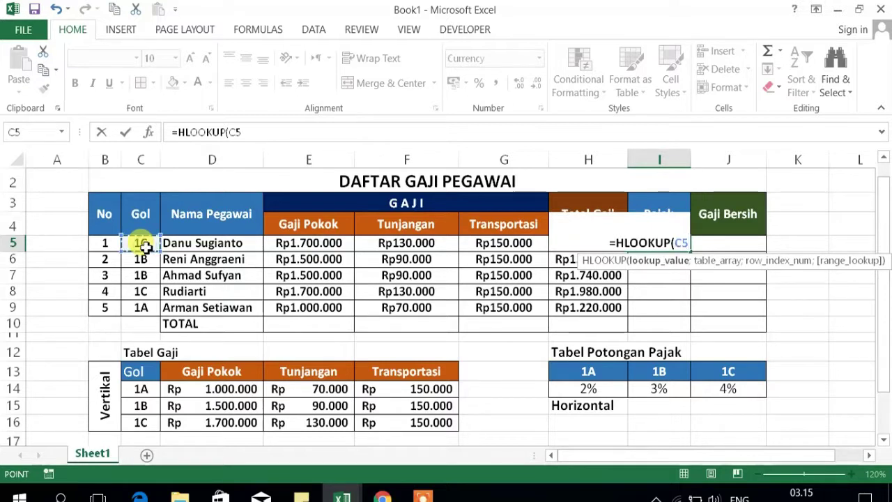
text(;)
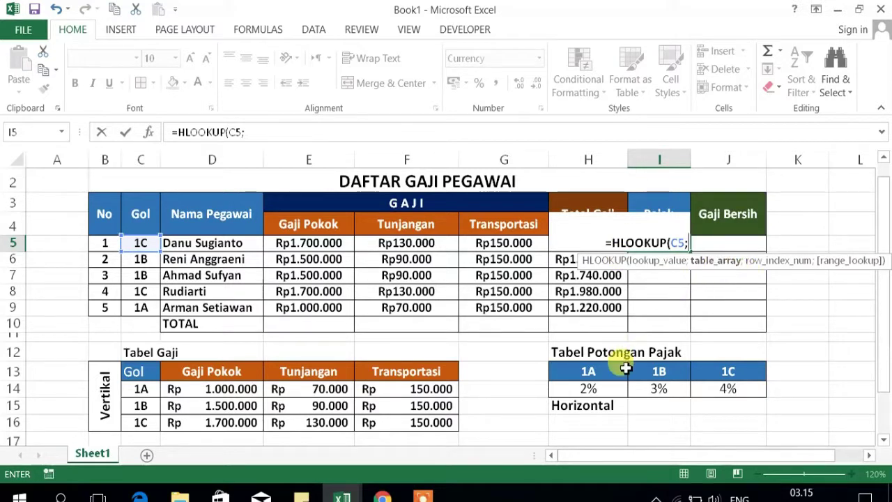
click(566, 371)
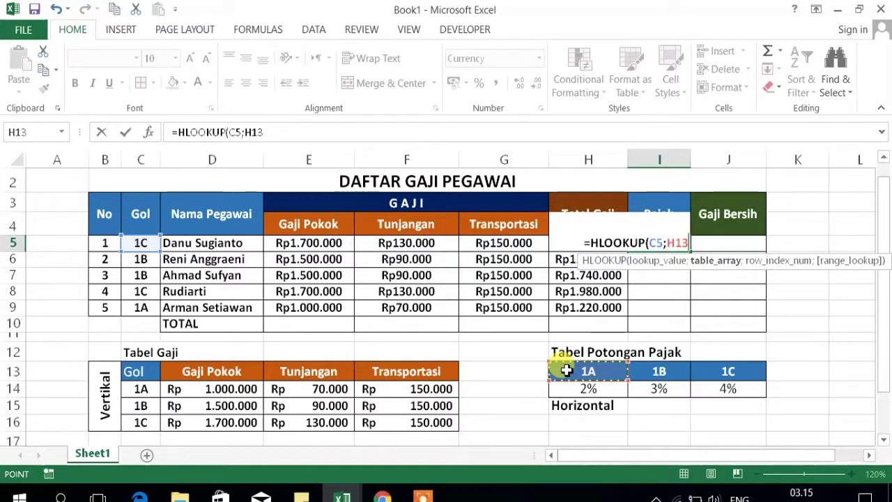
drag(566, 371, 714, 389)
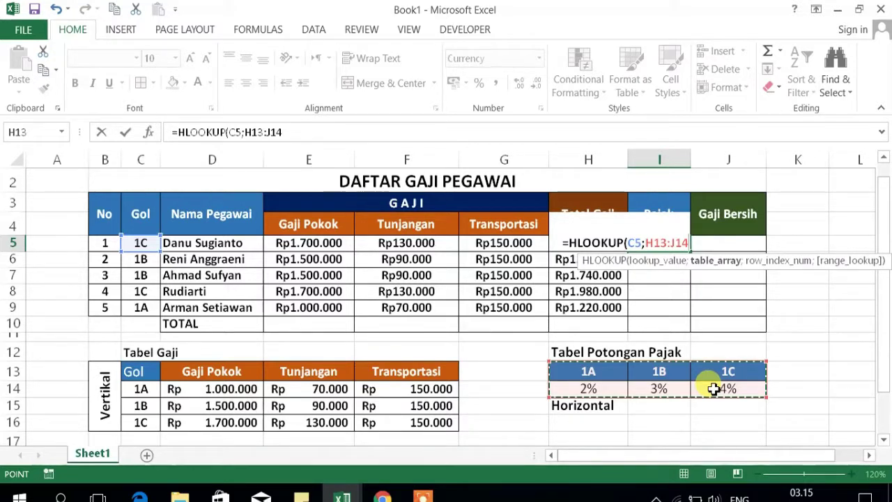
key(F4)
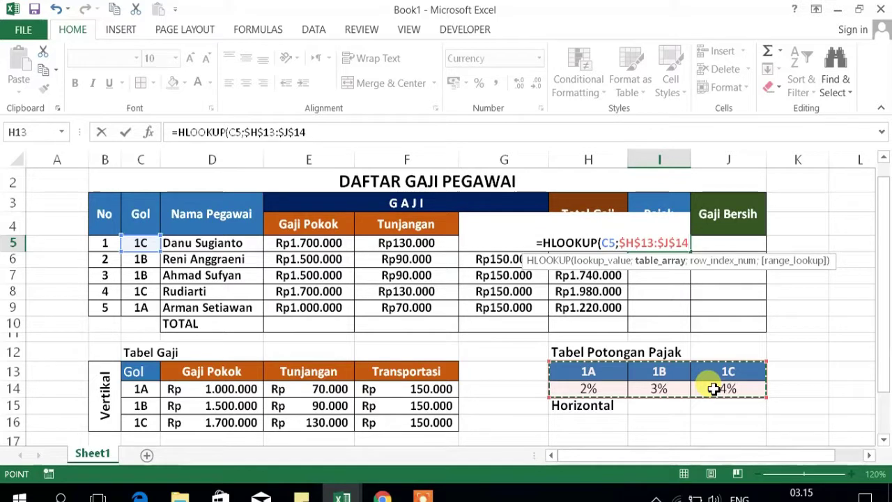
text(;)
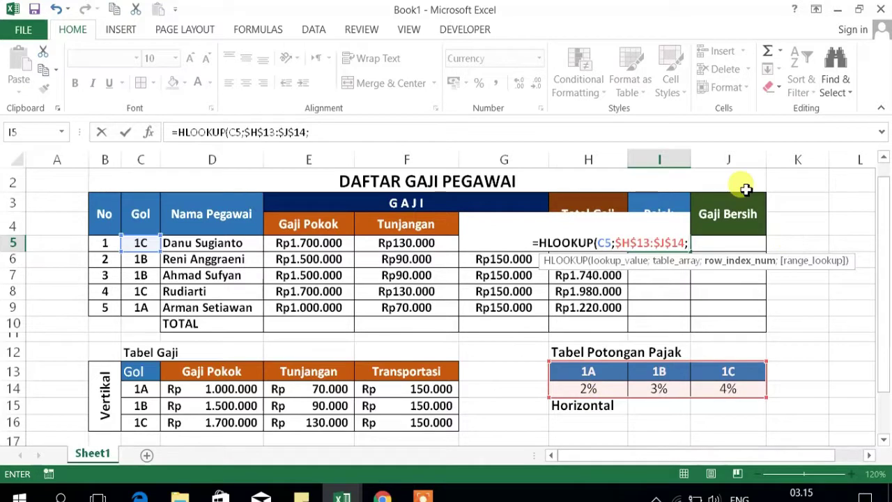
Finish I5 as =HLOOKUP(C5;$H$13:$J$14;2;FALSE), which currently shows Rp0.
text(2)
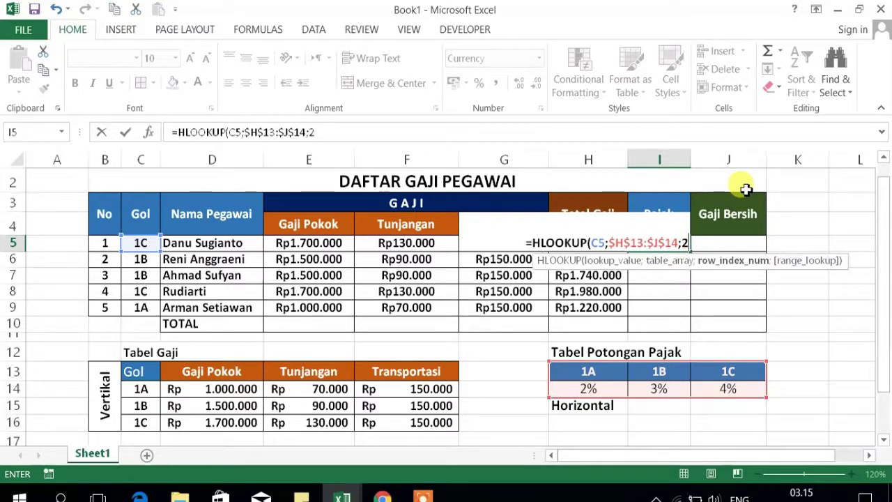
text(;)
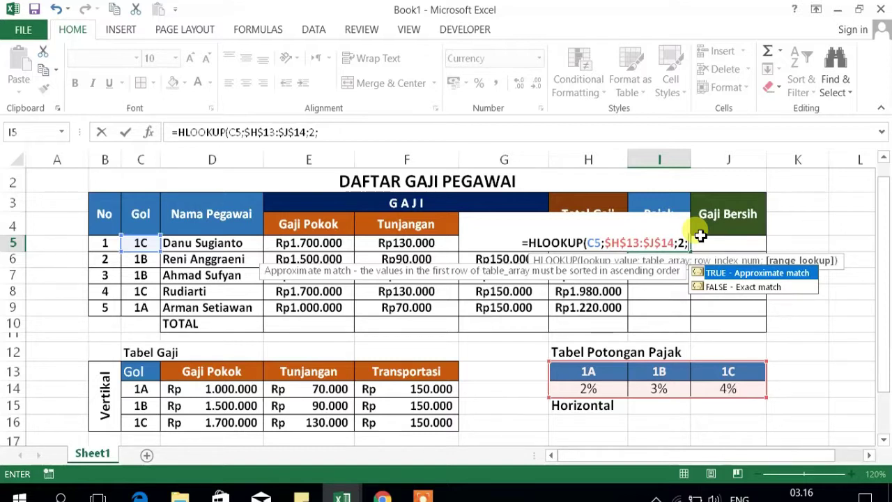
text(FA)
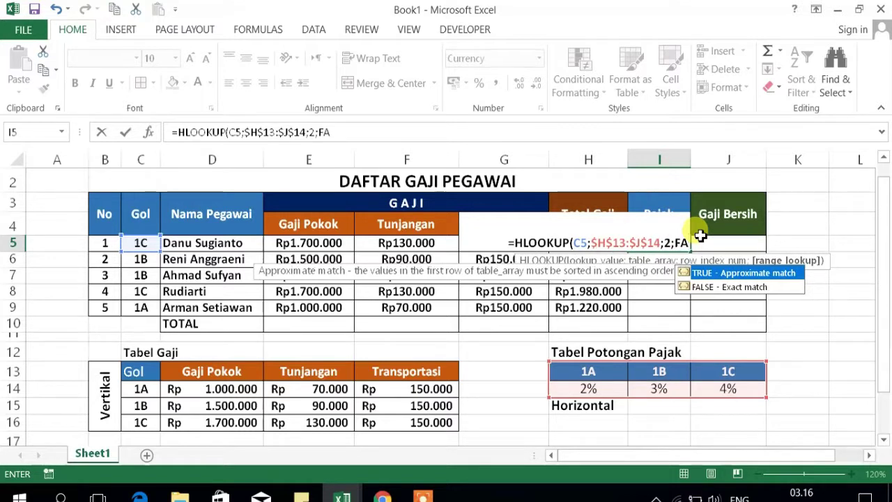
text(LSE)
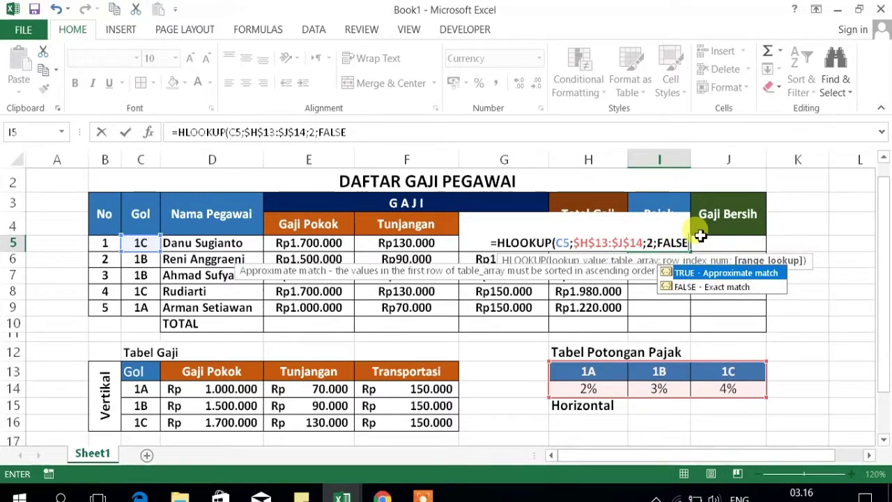
text())
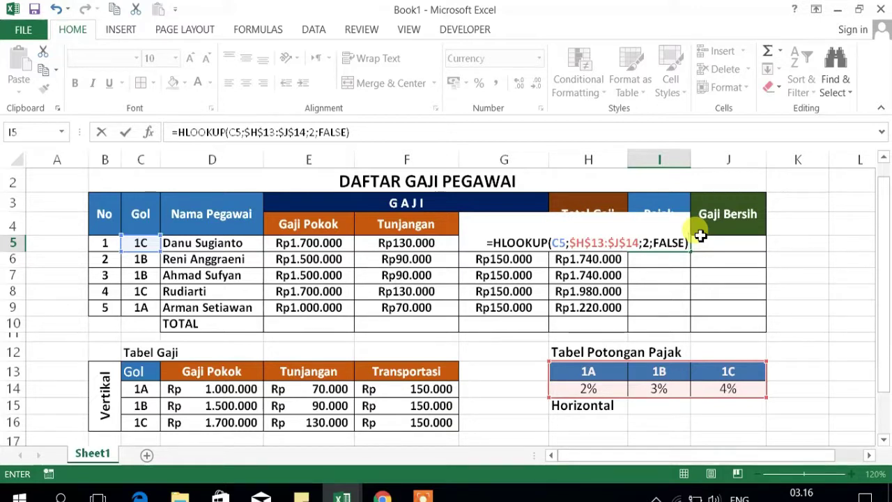
key(Return)
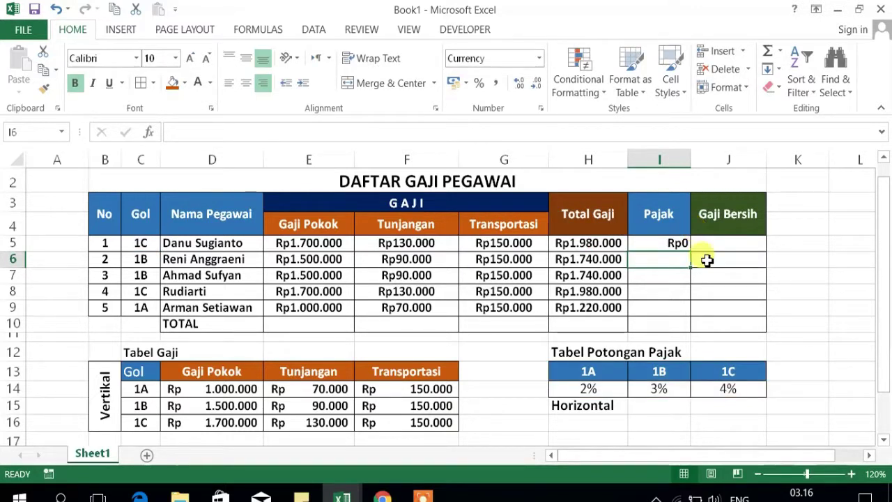
Append *E5 to the I5 HLOOKUP formula so the first Pajak shows Rp68.000.
click(598, 391)
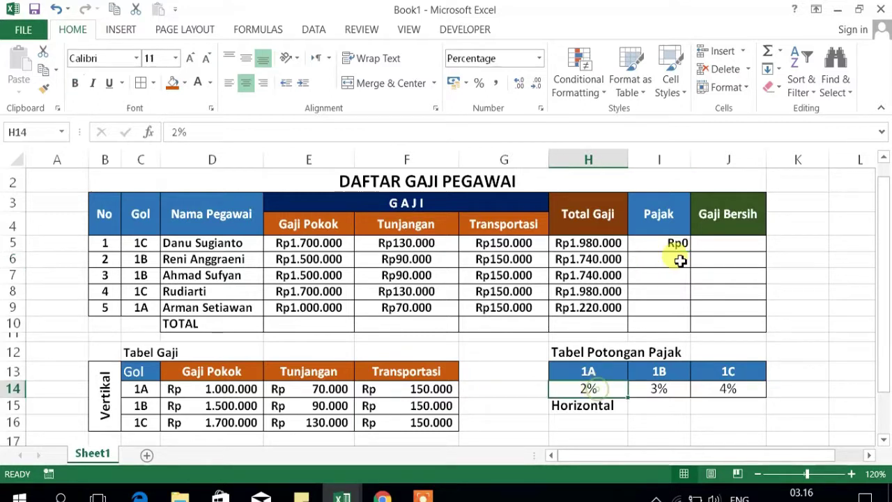
click(680, 242)
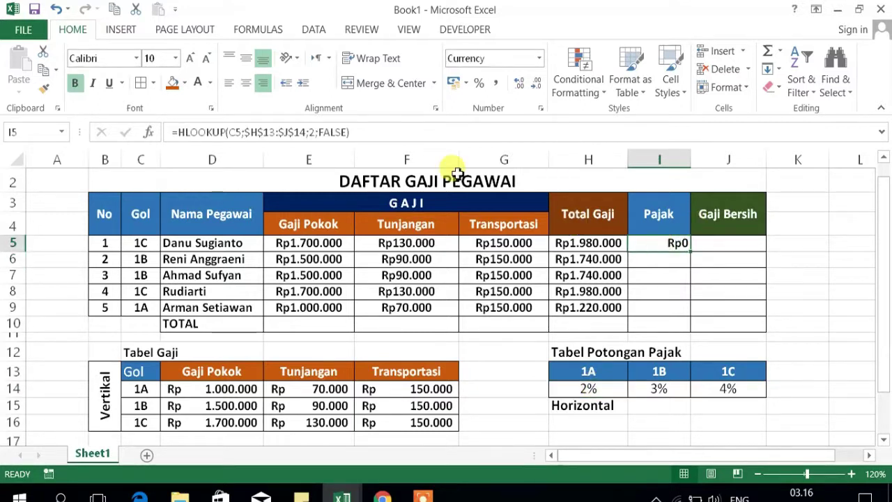
double_click(665, 243)
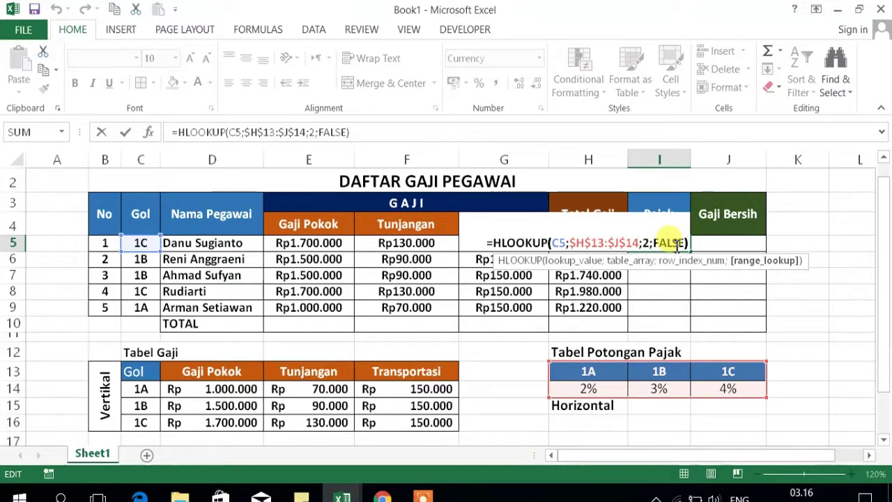
key(End)
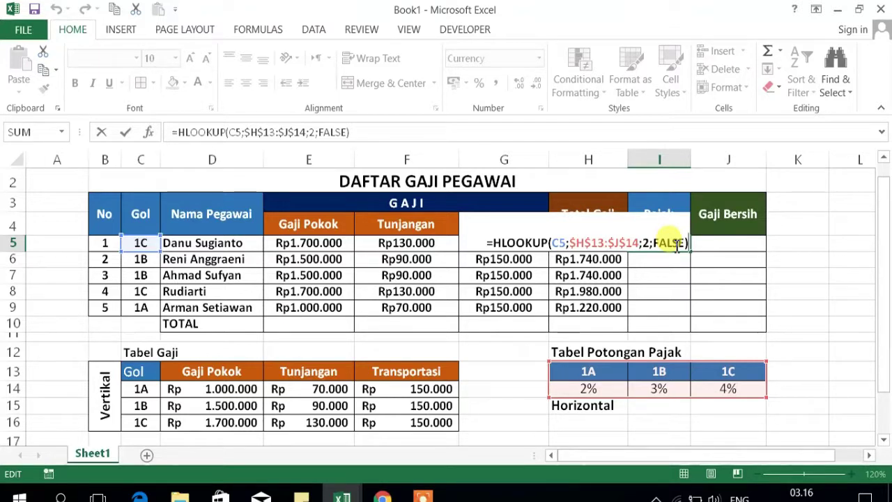
text(*)
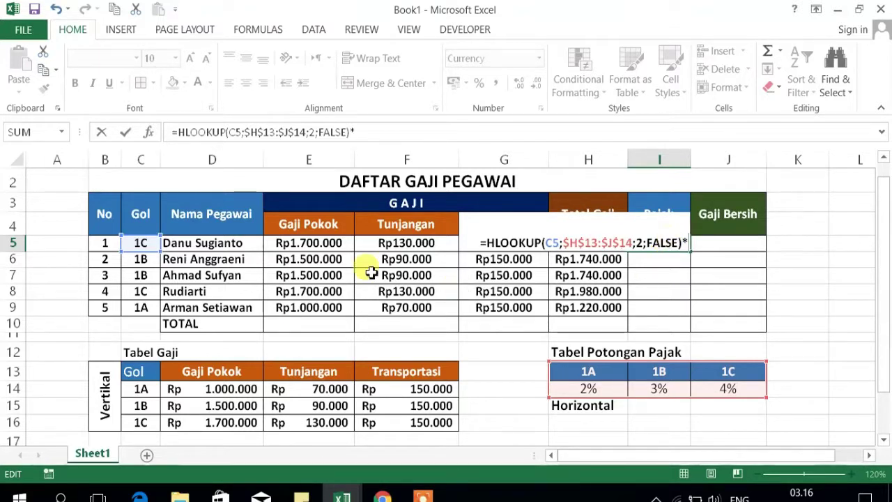
click(332, 241)
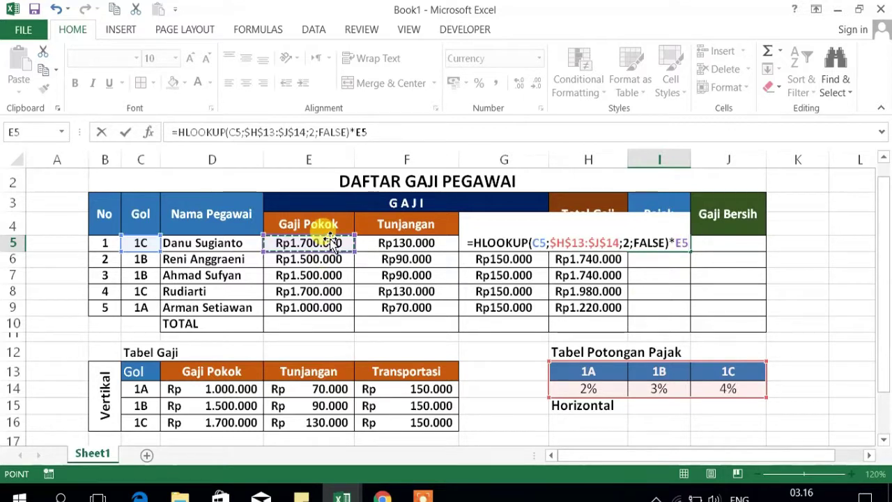
key(Return)
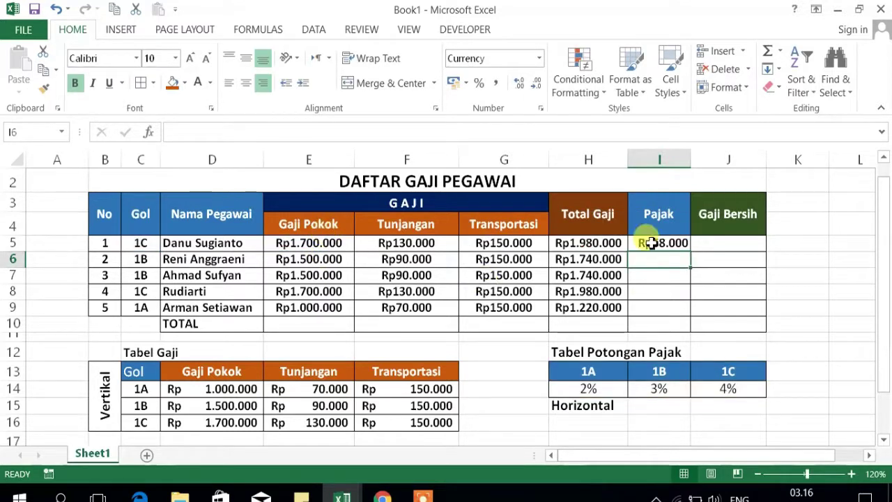
click(671, 243)
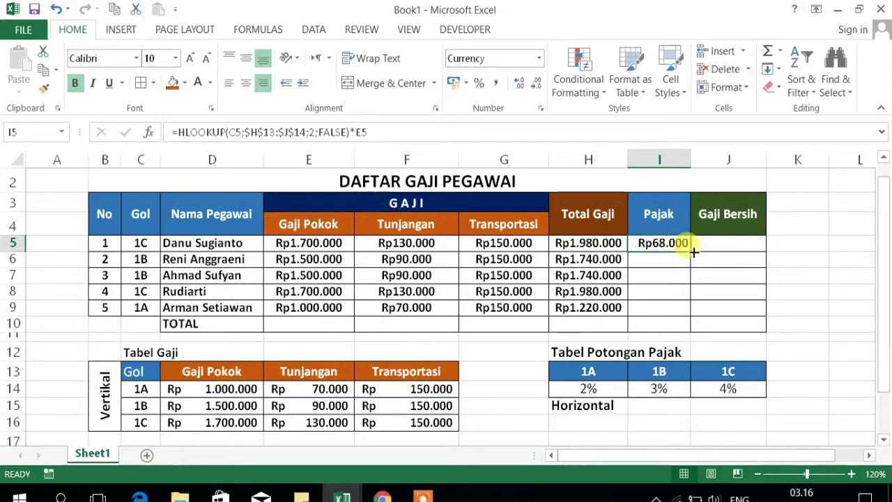
Fill the Pajak formula from I5 down to I9, giving 68.000, 45.000, 45.000, 68.000 and 20.000.
drag(692, 251, 694, 251)
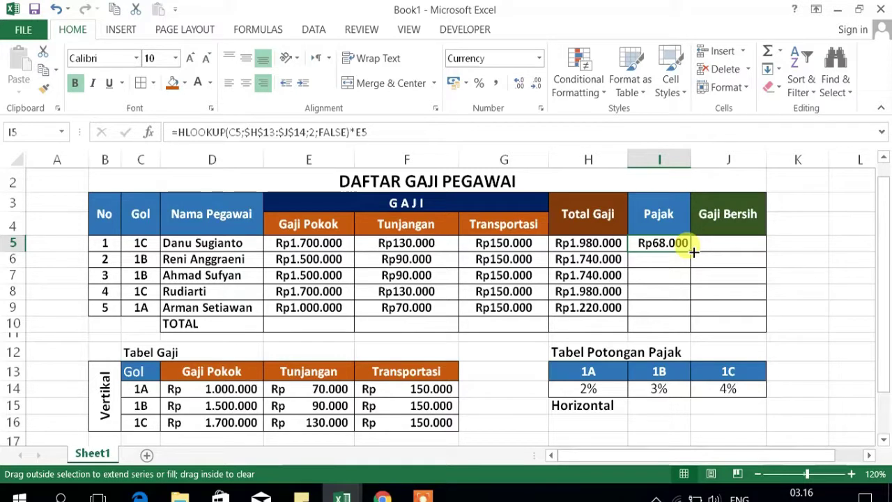
drag(694, 251, 687, 309)
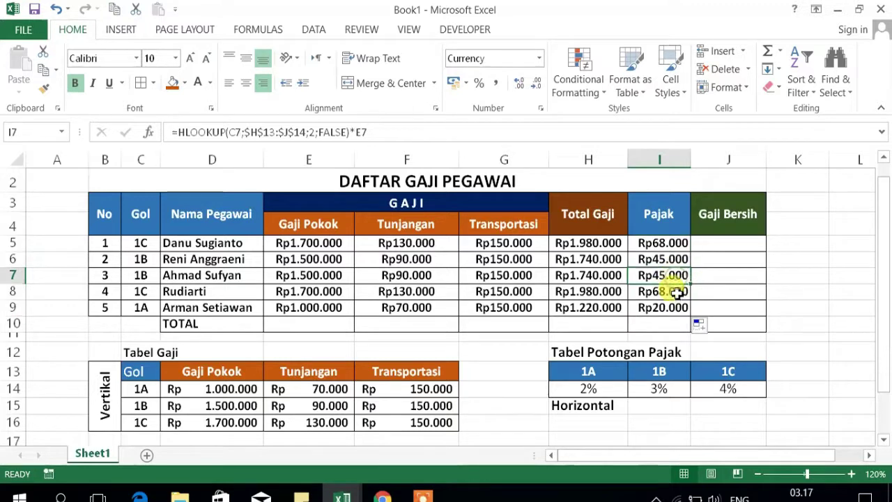
drag(677, 278, 677, 291)
click(675, 228)
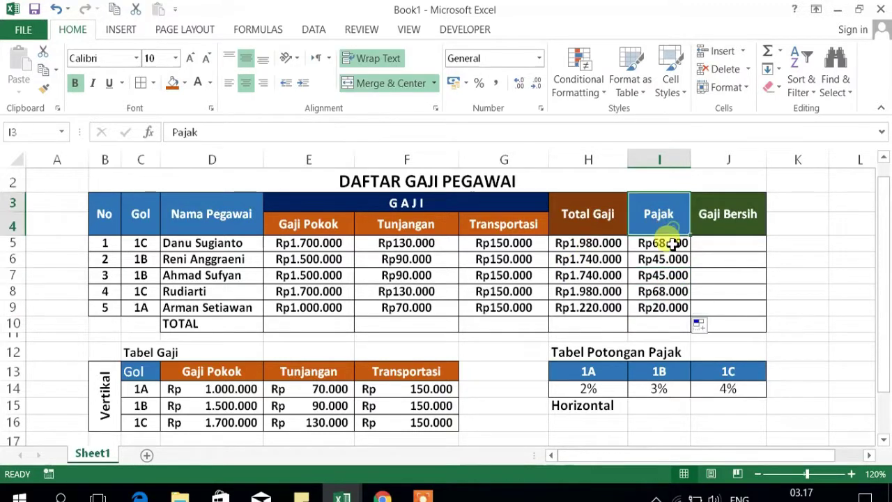
click(659, 257)
click(732, 240)
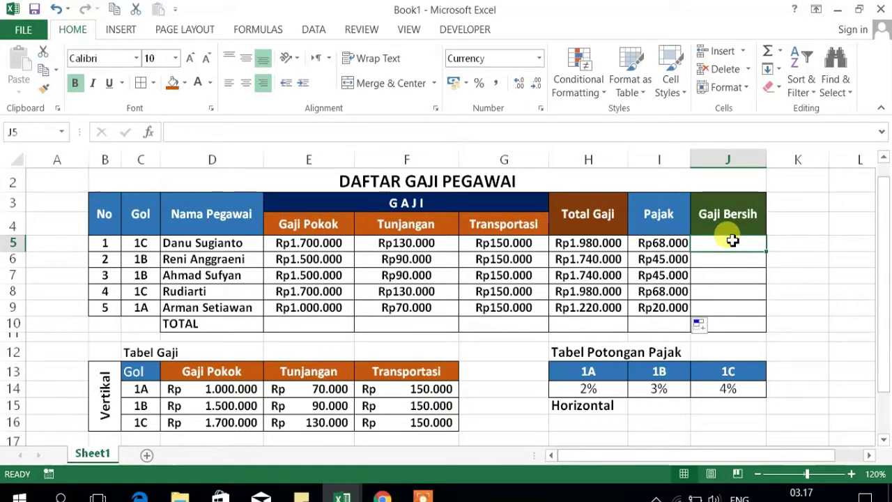
Enter the net pay formula =H5-I5 in Gaji Bersih cell J5.
click(576, 241)
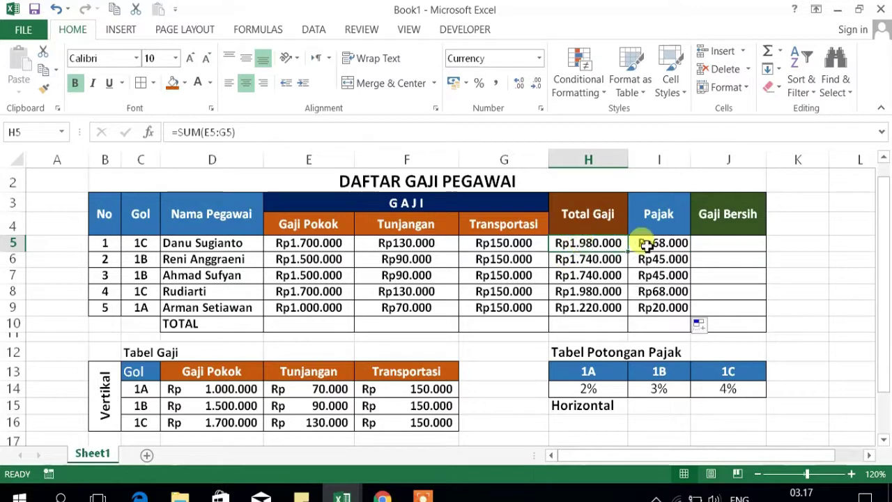
click(647, 244)
click(741, 243)
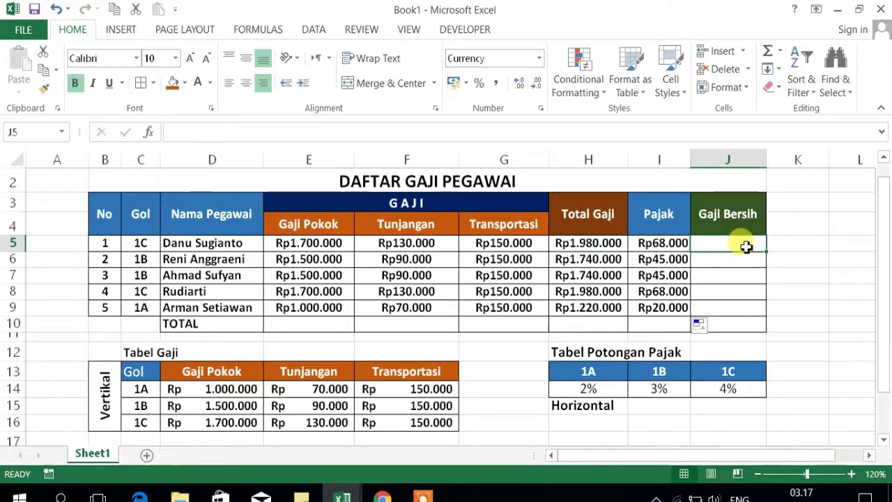
text(=)
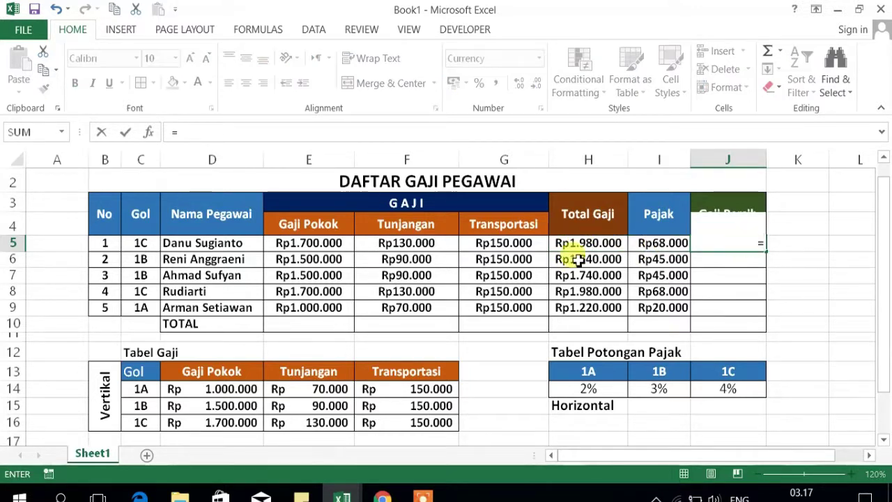
click(584, 242)
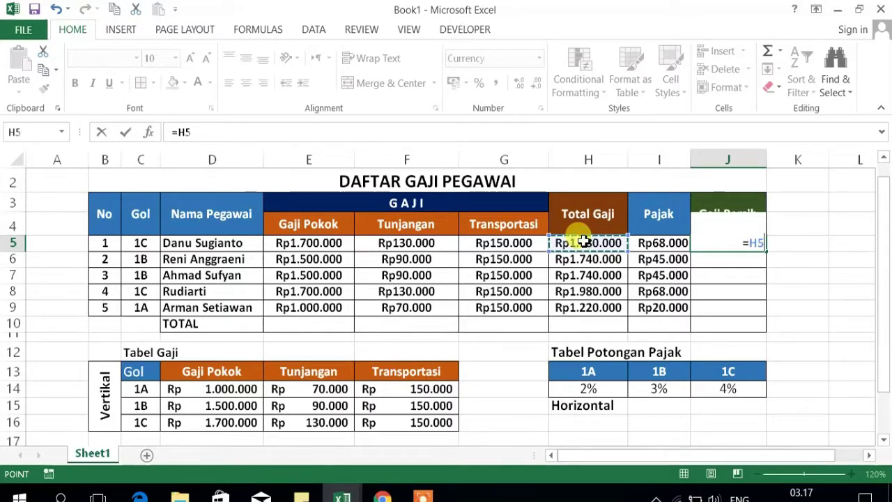
text(-)
click(662, 245)
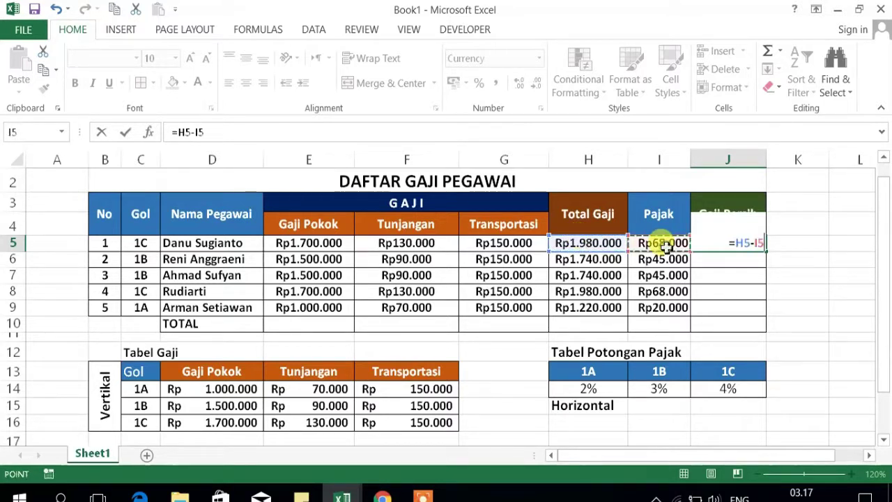
key(Return)
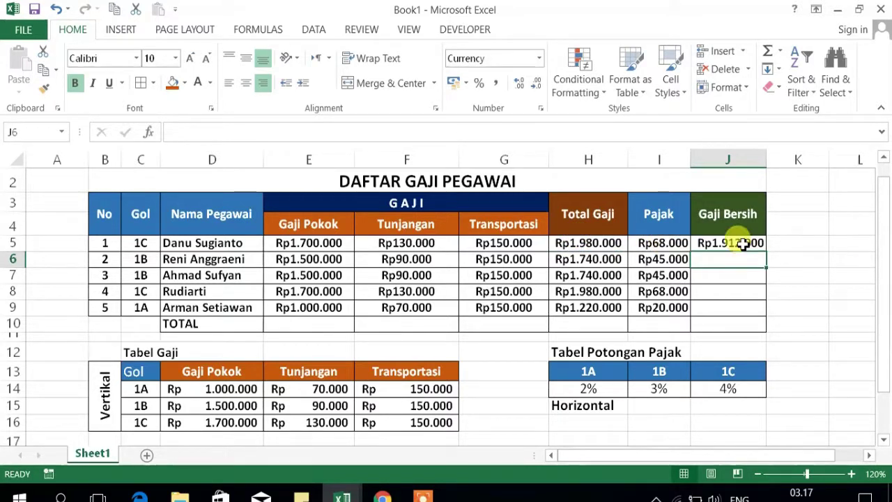
Copy the J5 net pay formula down through J9 for all five employees.
click(745, 243)
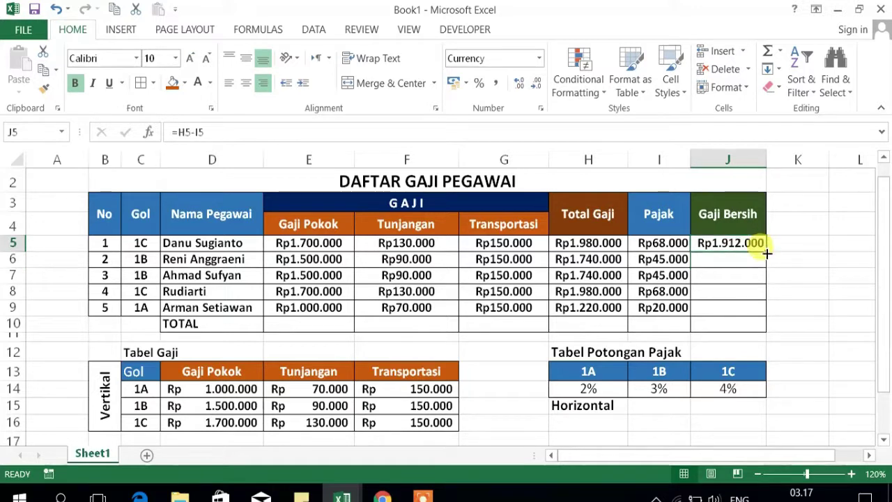
drag(766, 251, 761, 303)
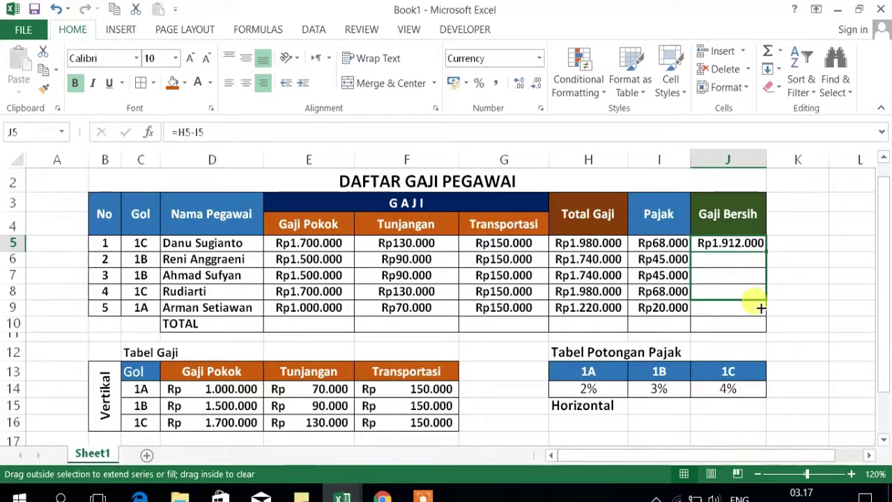
drag(760, 308, 760, 312)
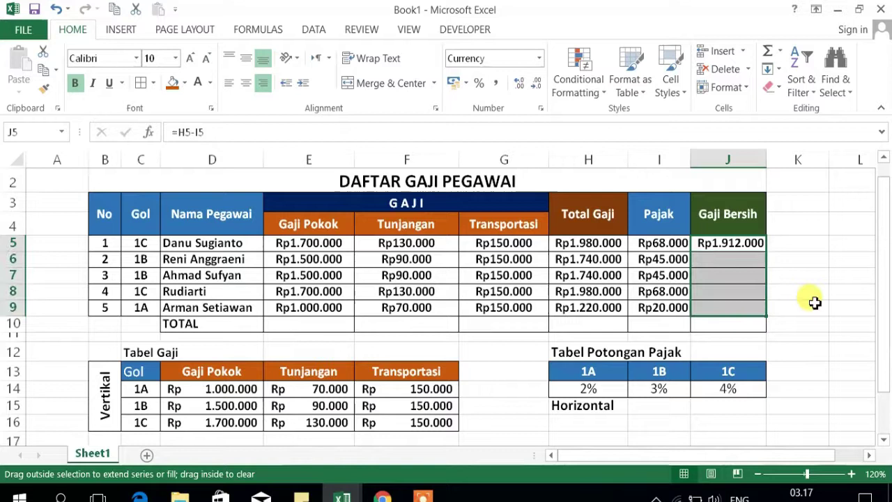
click(852, 291)
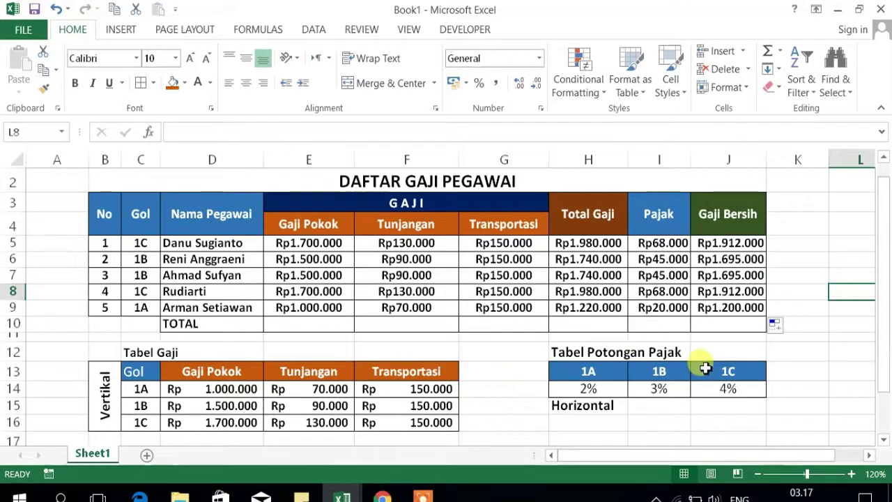